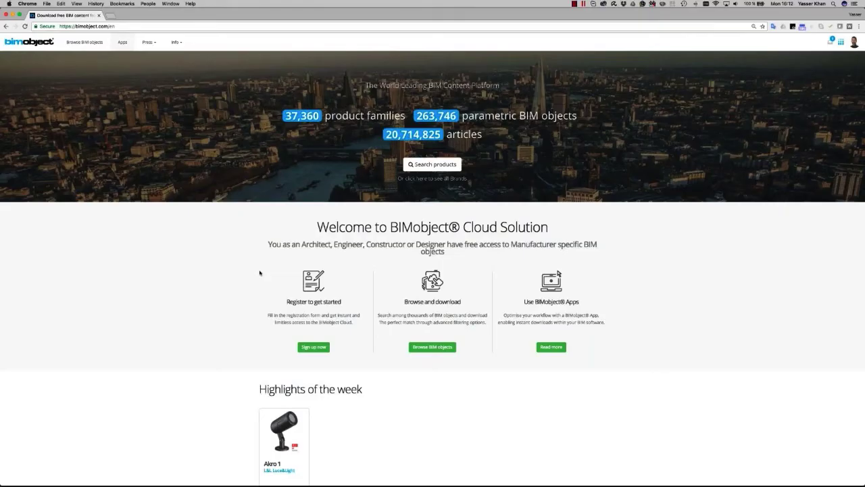
Go from BIMobject Apps to the SketchUp app page and its Extension Warehouse listing.
left_click(123, 42)
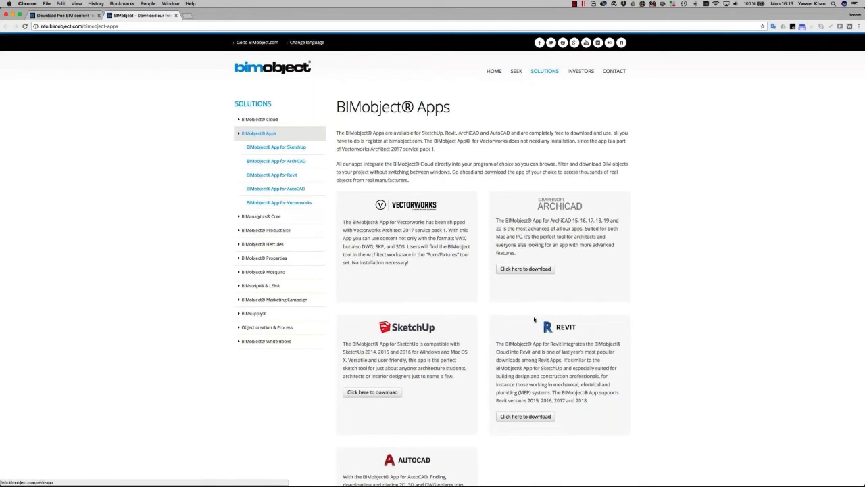
left_click(369, 393)
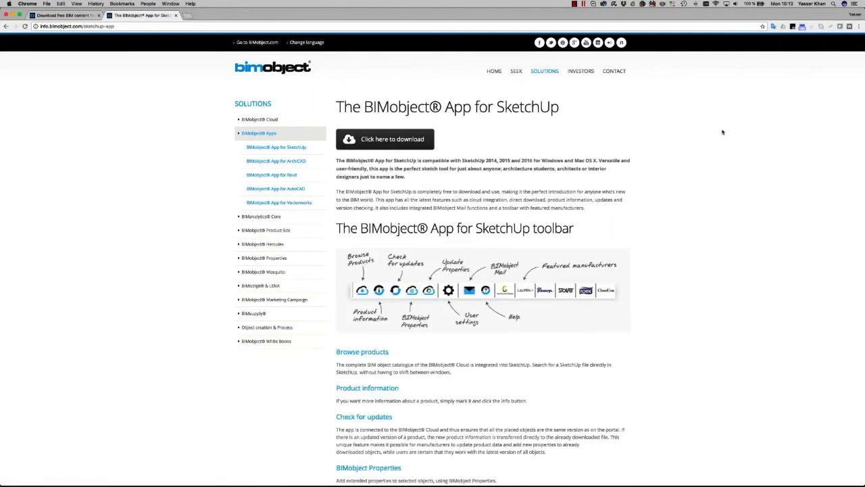
scroll(692, 194, "down", 2)
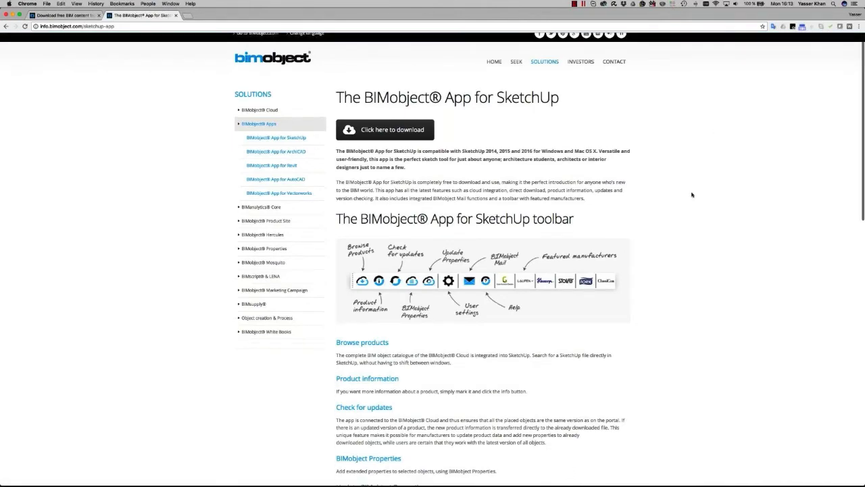
scroll(692, 195, "down", 8)
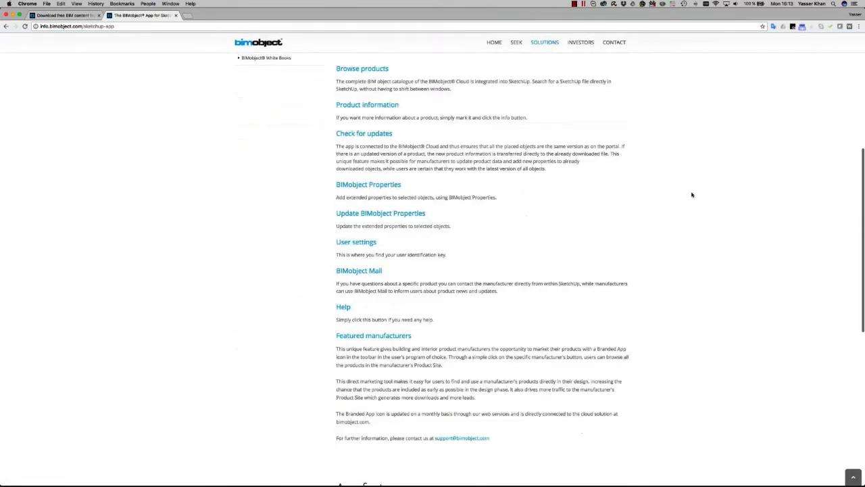
scroll(691, 195, "down", 3)
scroll(691, 194, "up", 12)
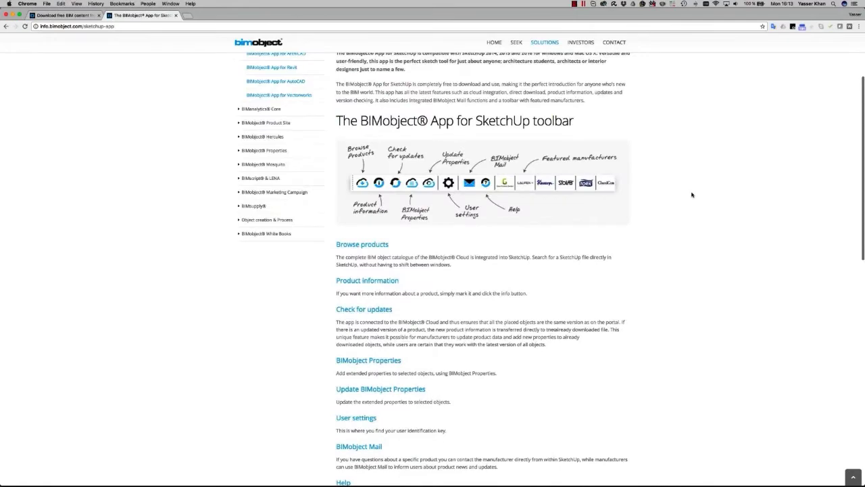
left_click(409, 139)
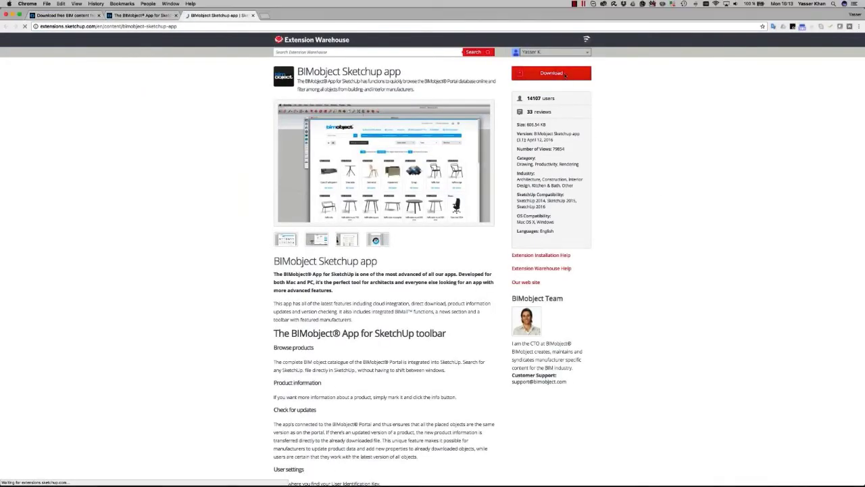
Download BIMobject 3.1.rbz to the Desktop and switch back to SketchUp.
left_click(558, 77)
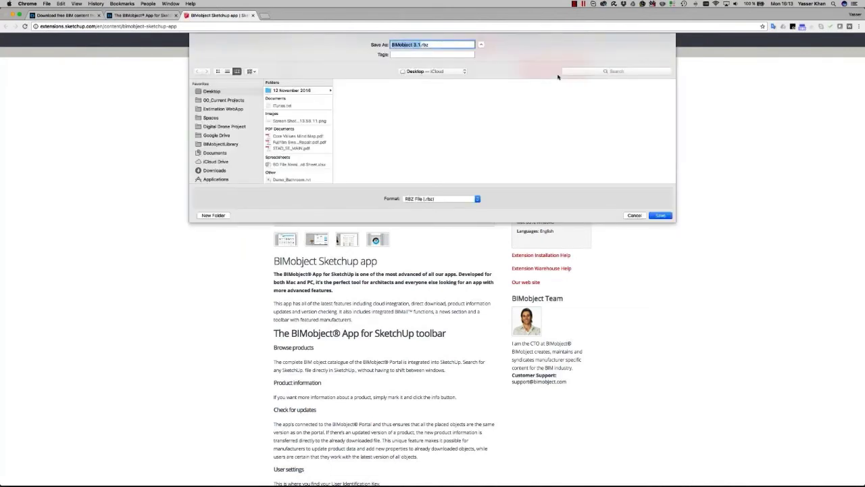
left_click(659, 216)
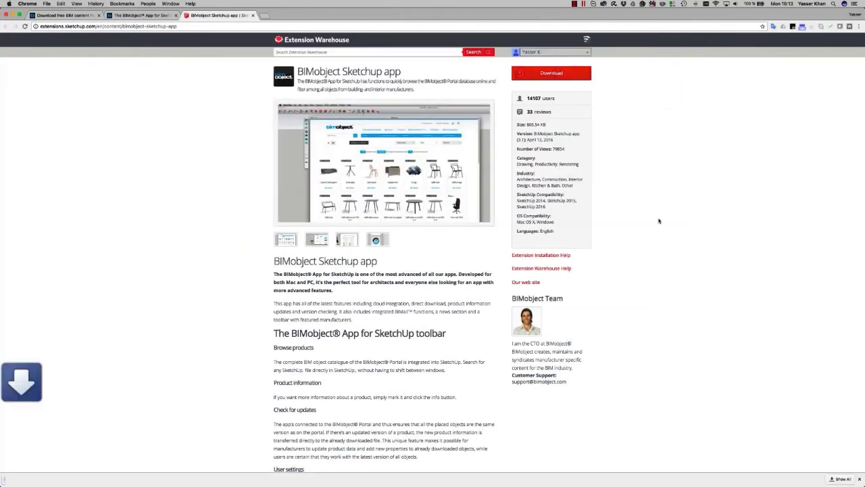
left_click(675, 473)
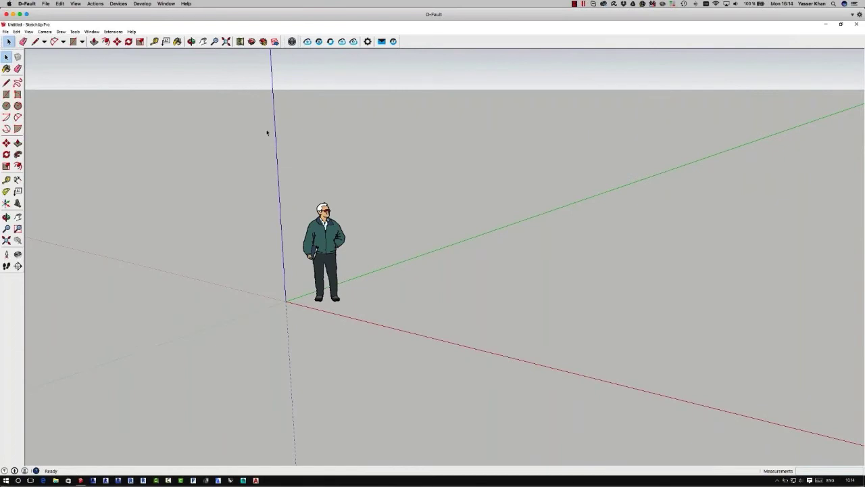
Open the Preferences dialog from the SketchUp application menu.
left_click(96, 32)
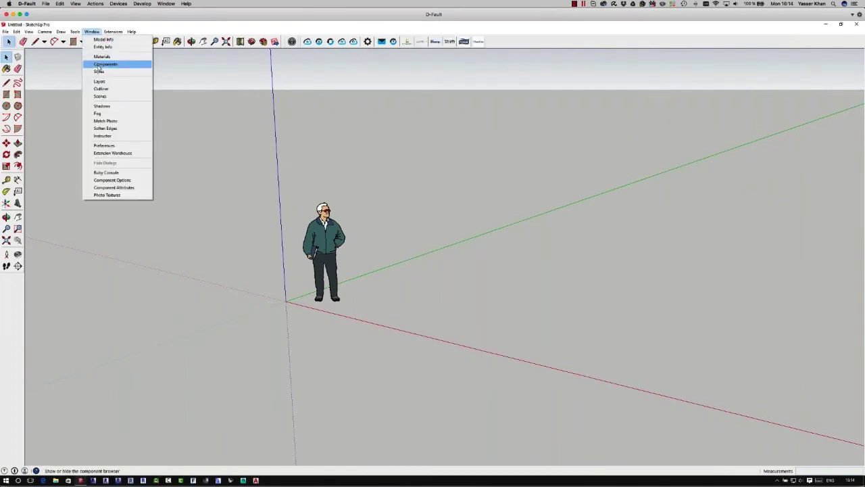
left_click(115, 146)
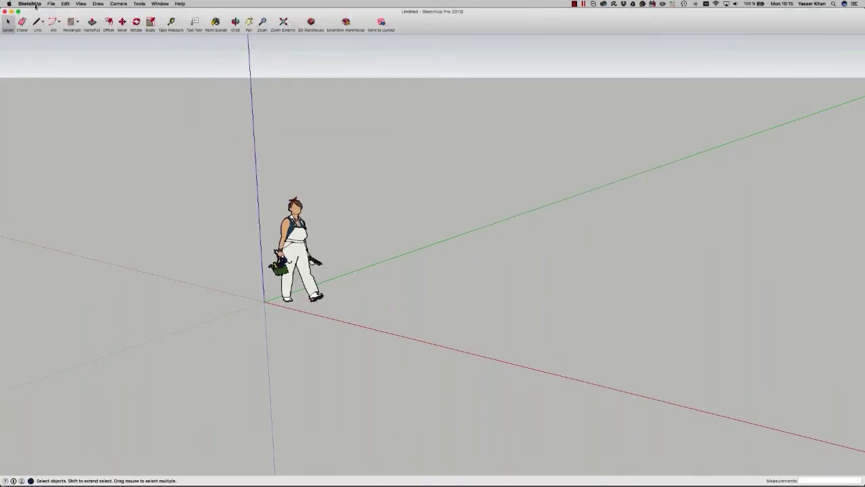
left_click(31, 4)
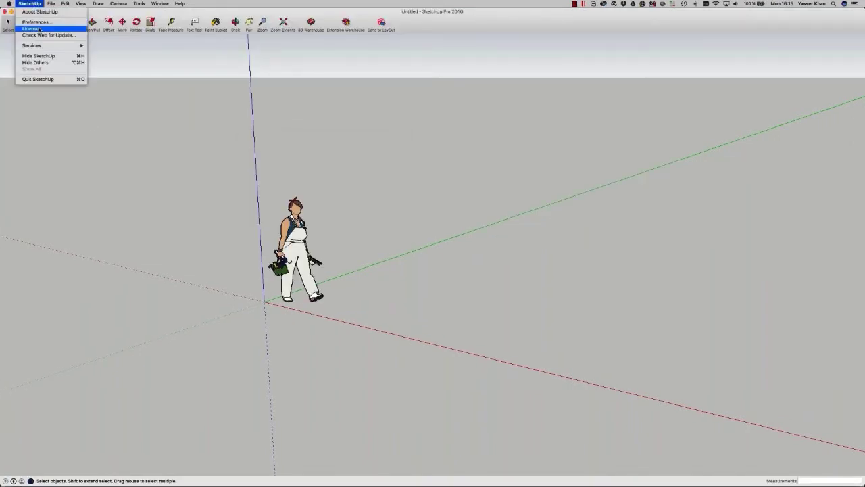
left_click(42, 24)
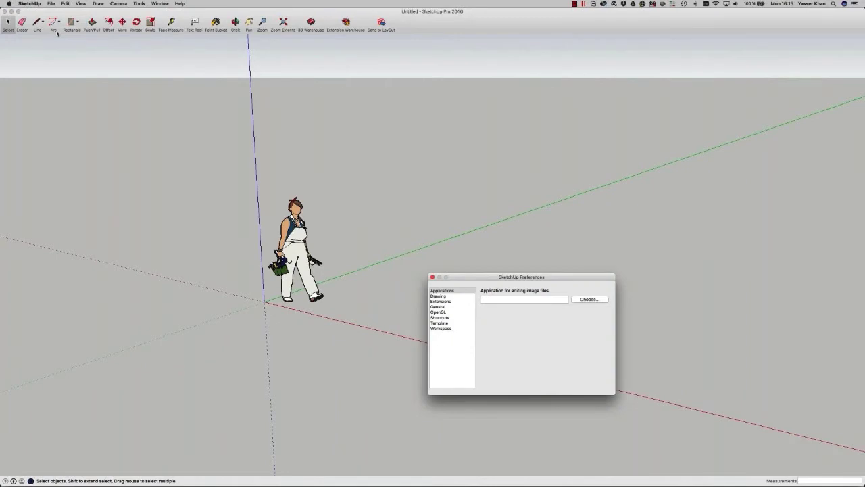
Enable the BIMobject Connection extension in the Extensions preferences.
left_click(446, 301)
left_click(509, 299)
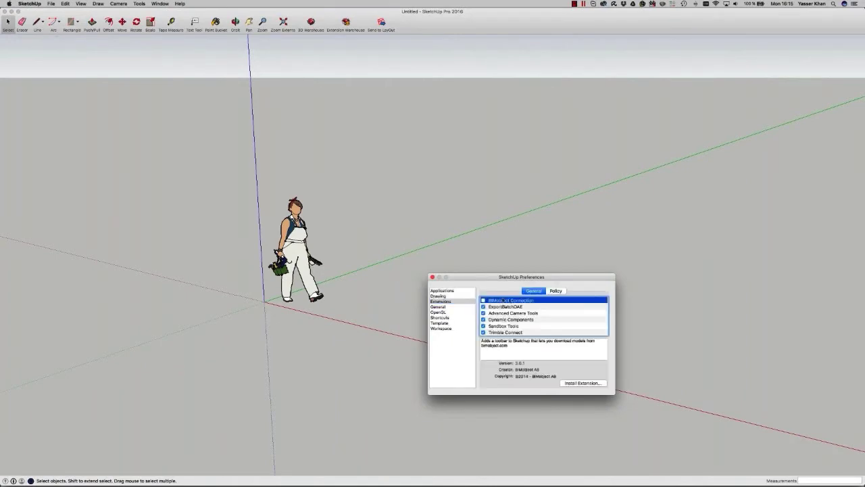
left_click(483, 300)
Install the BIMobject 3.1.rbz extension from the Desktop and confirm the installation.
left_click(595, 383)
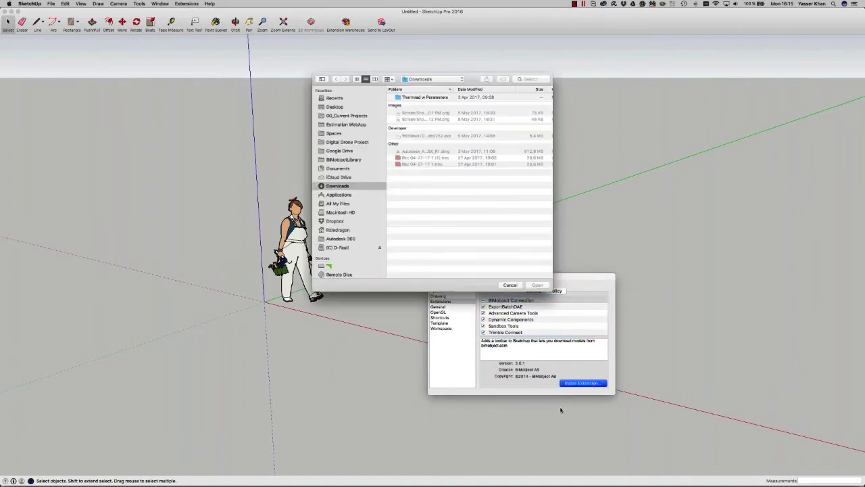
left_click(343, 107)
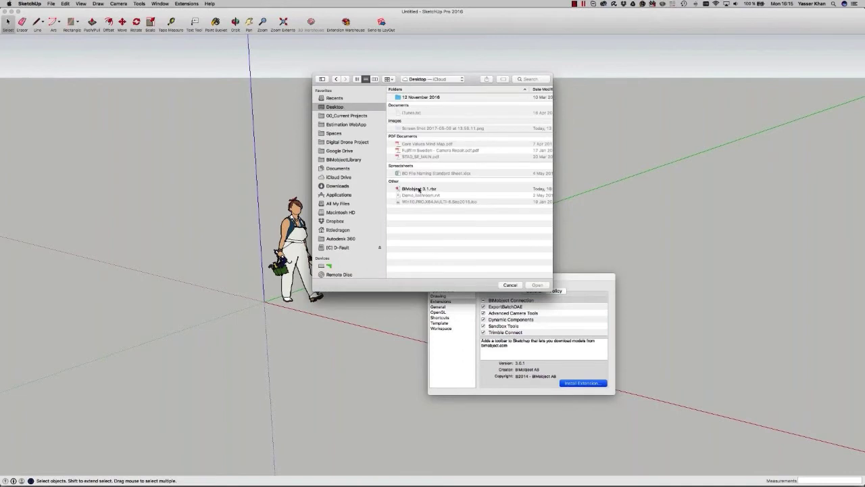
left_click(420, 189)
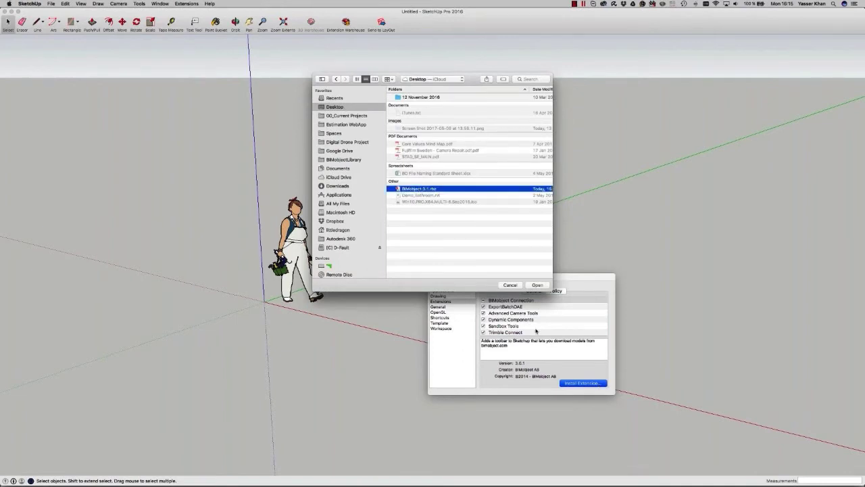
left_click(537, 284)
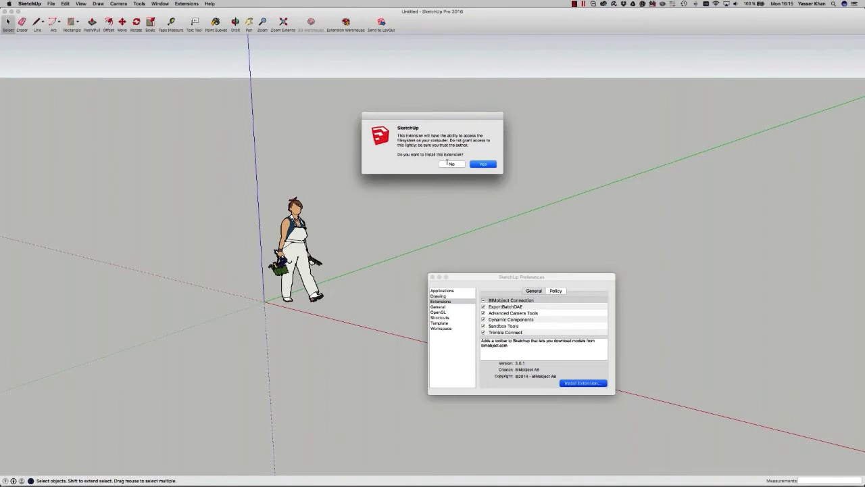
left_click(483, 163)
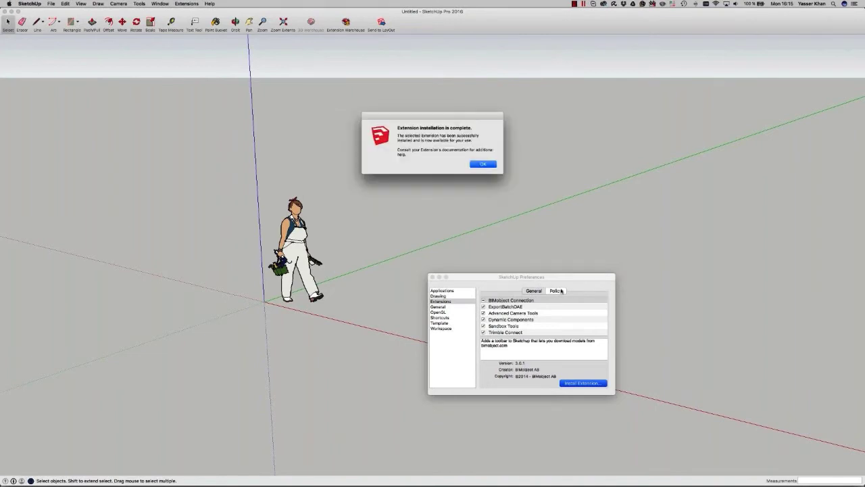
left_click(483, 164)
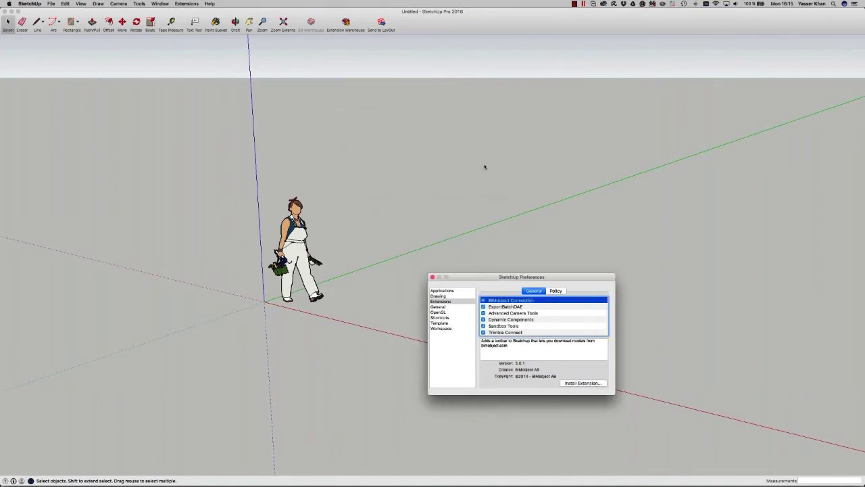
left_click(81, 4)
mouse_move(91, 24)
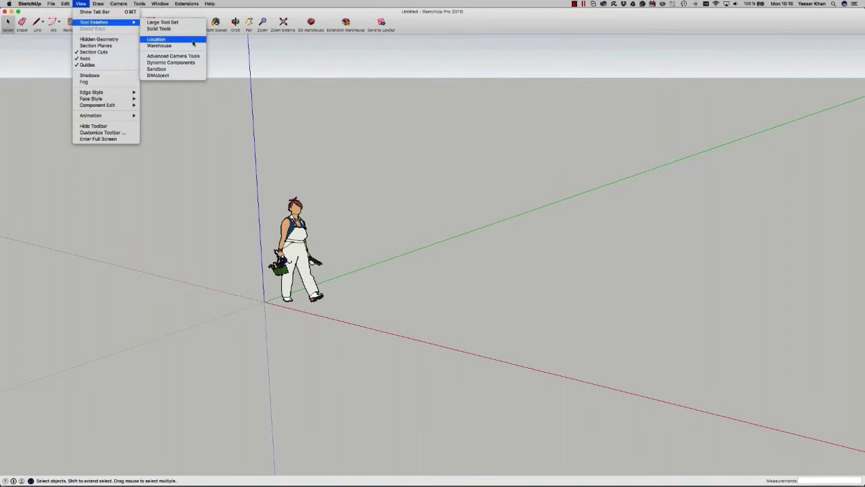
Show the BIMobject toolbar, dock it at the top left, and open its Settings.
left_click(185, 75)
left_click_drag(148, 107, 66, 56)
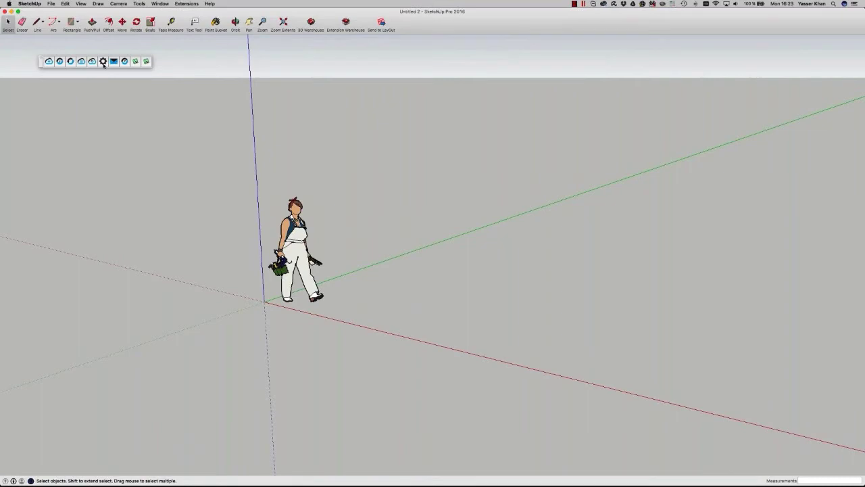
left_click(103, 62)
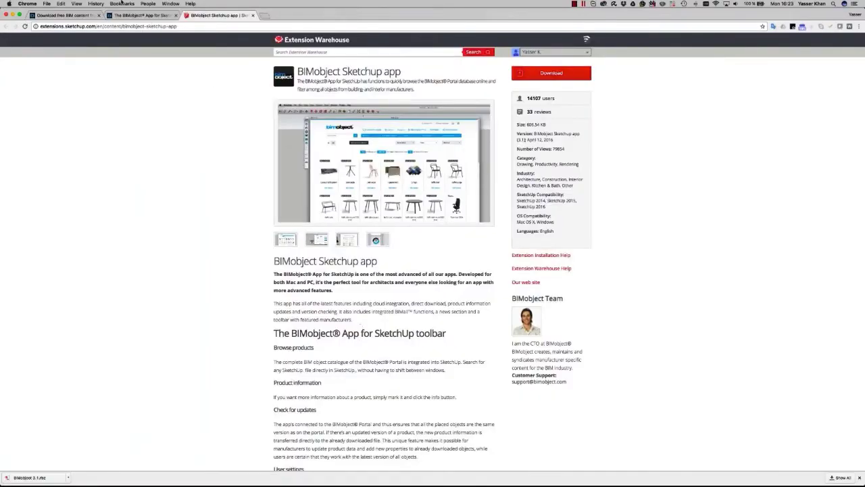
Copy the user identification key from the BIMobject account settings page.
left_click(68, 14)
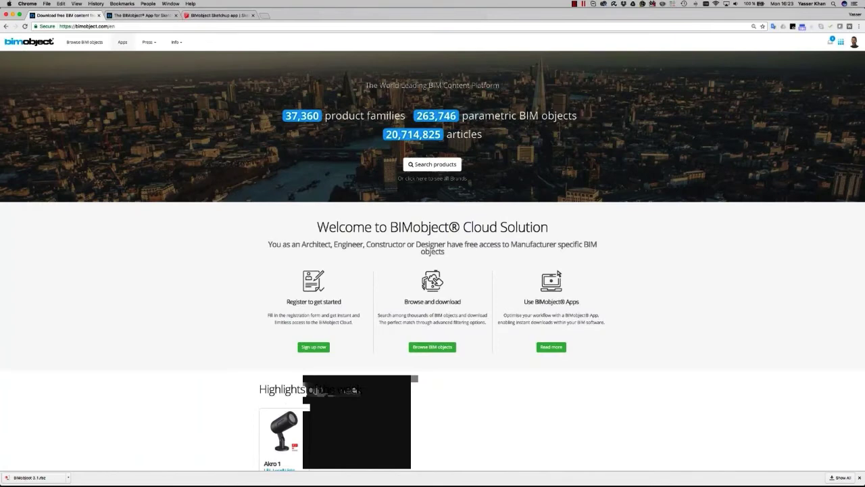
left_click(853, 42)
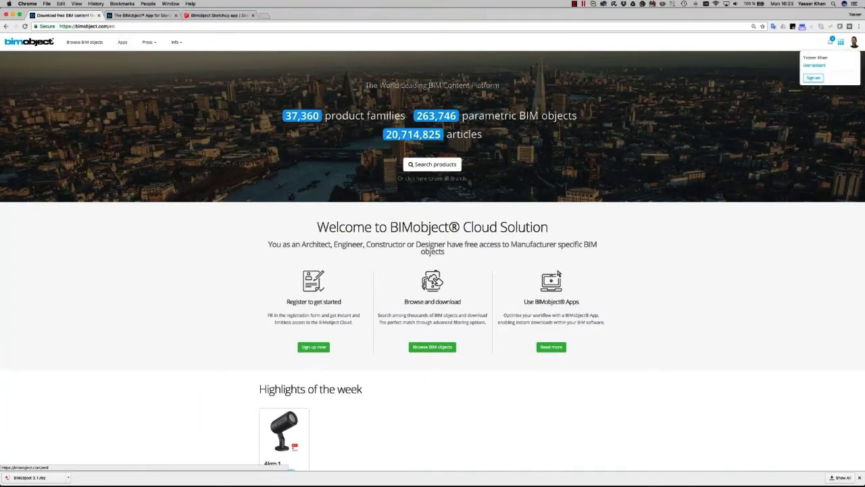
left_click(807, 65)
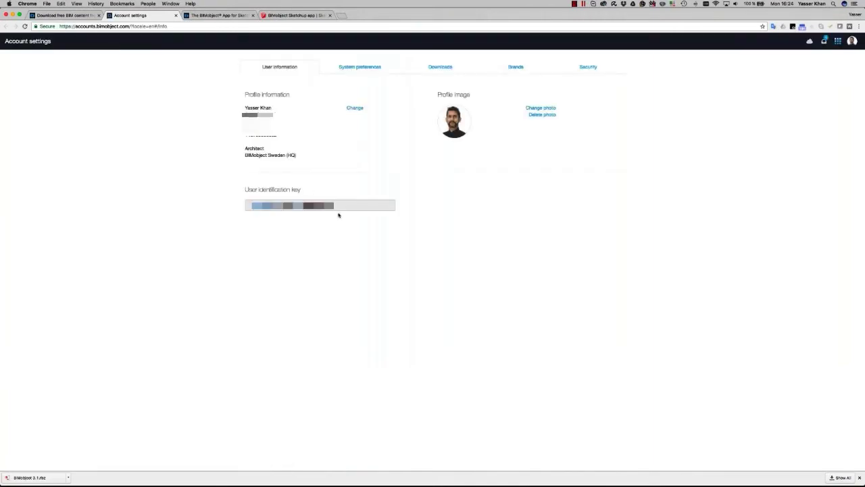
left_click_drag(349, 206, 247, 186)
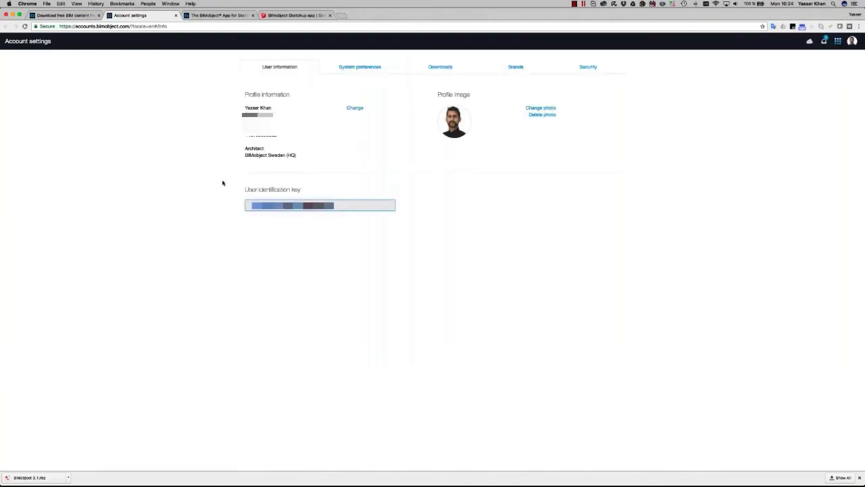
key("super+c")
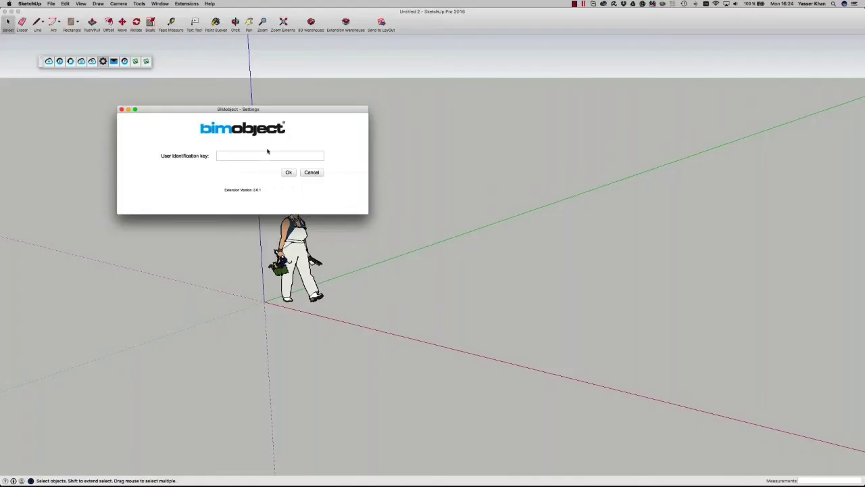
Paste the identification key into BIMobject Settings, confirm with Ok, and launch the product browser.
left_click(269, 155)
key("super+v")
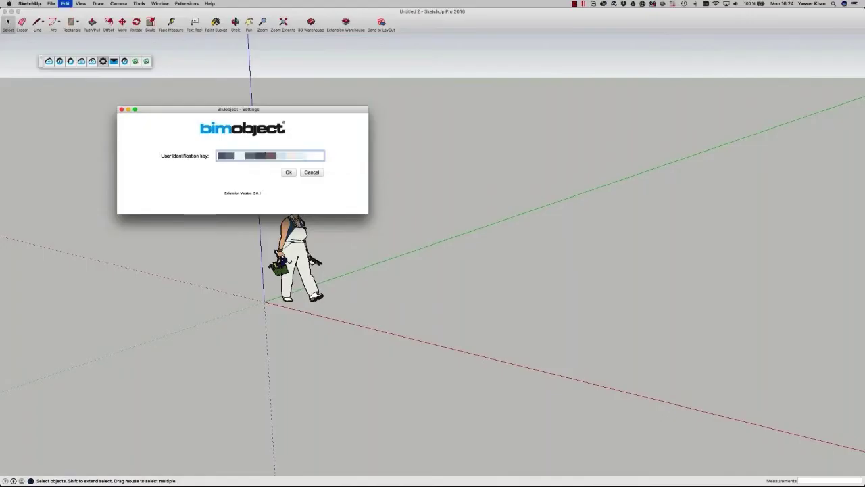
left_click(287, 171)
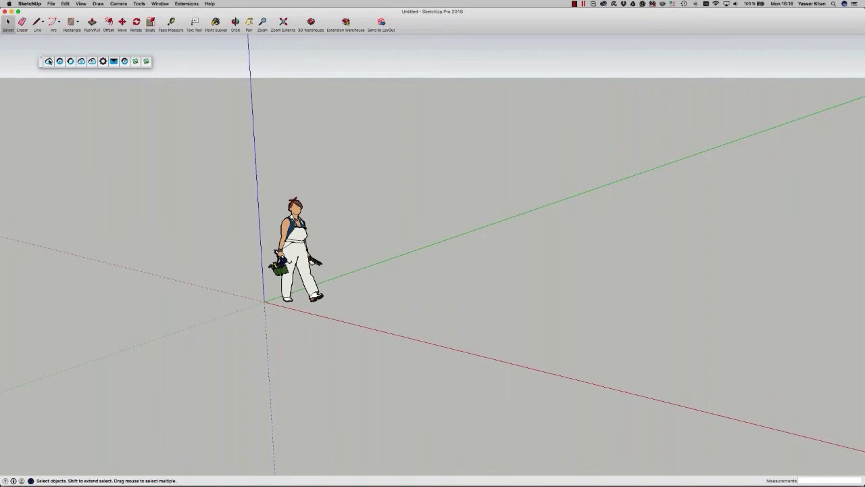
left_click(49, 61)
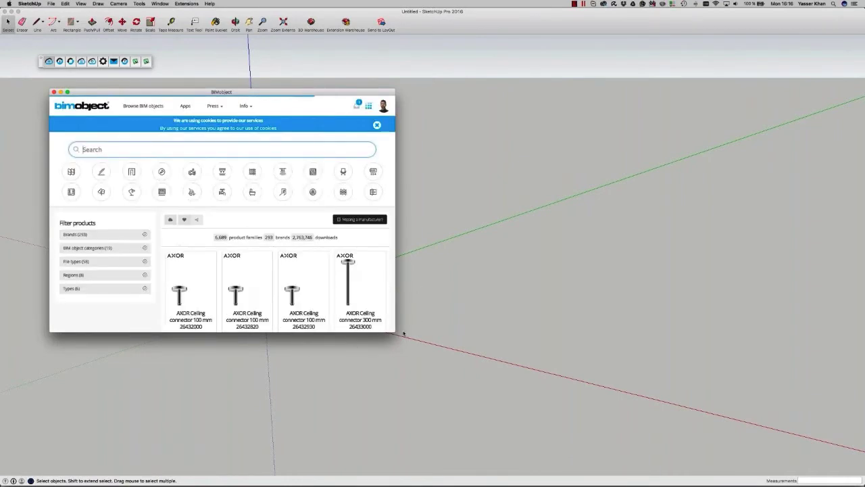
Filter BIMobject products to Showcase and download the Shed SketchUP .skp into the model.
left_click_drag(405, 339, 521, 430)
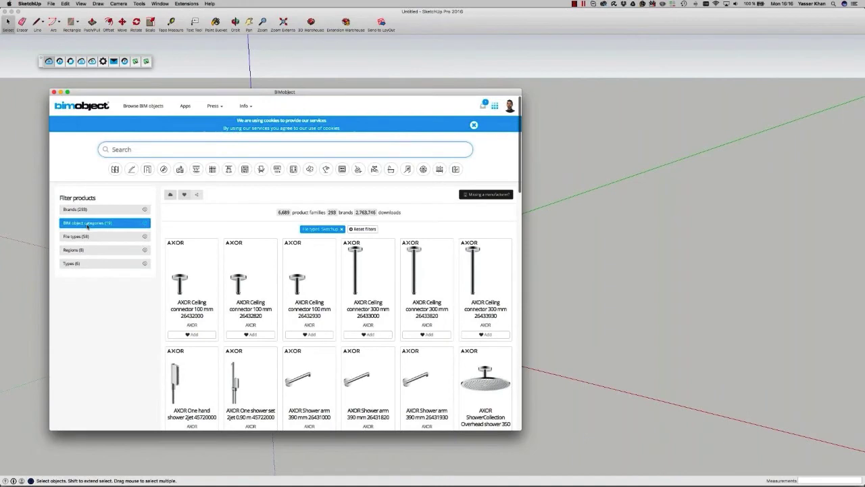
left_click(105, 262)
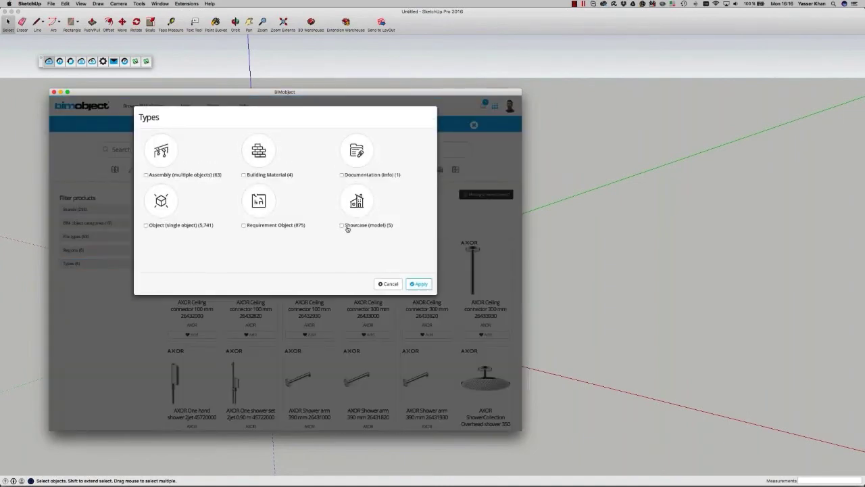
left_click(431, 290)
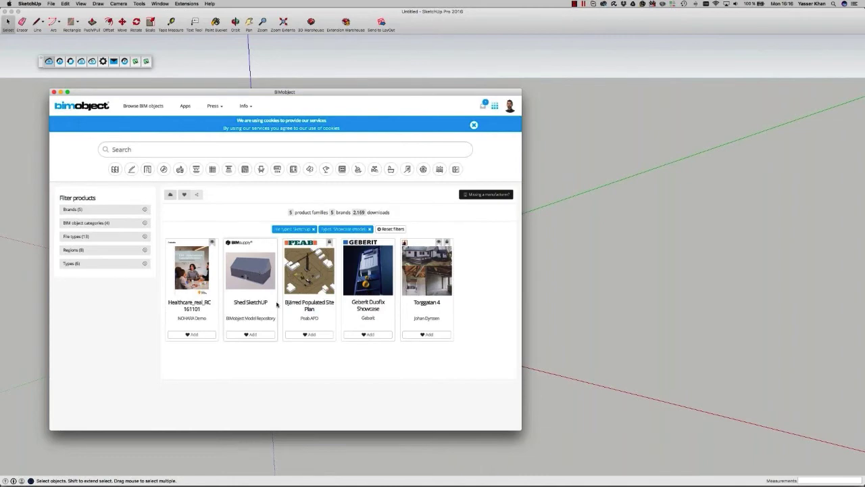
left_click(298, 340)
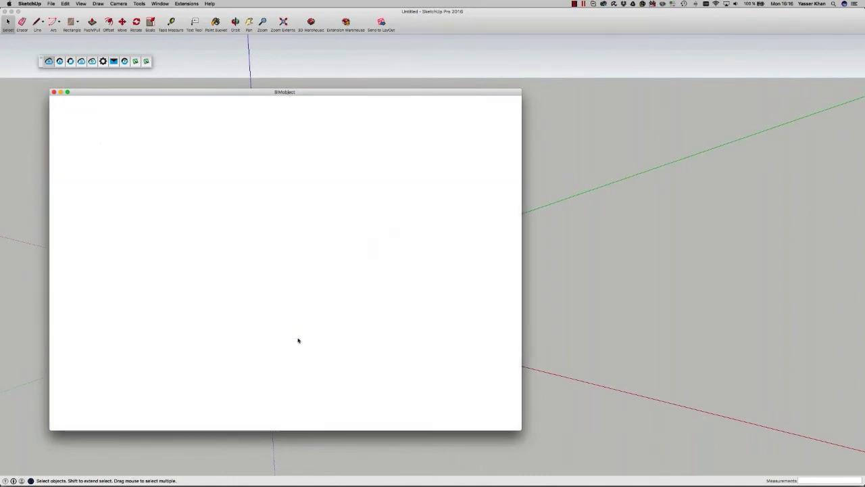
left_click(336, 257)
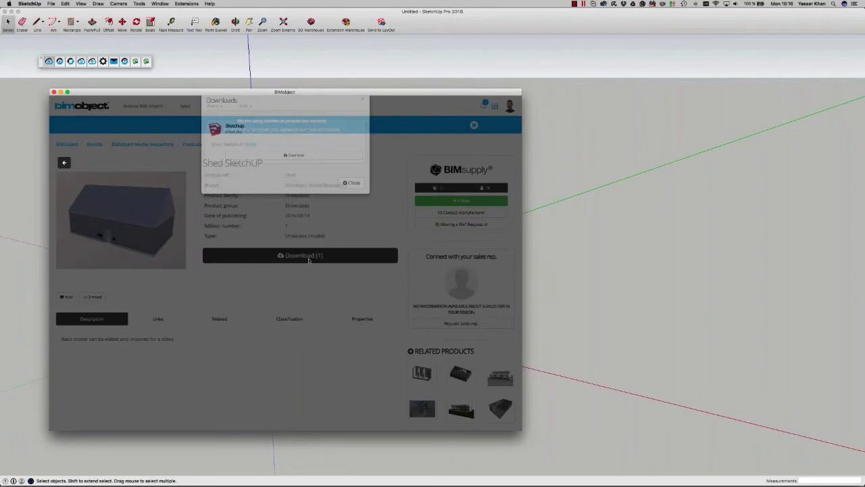
left_click(294, 171)
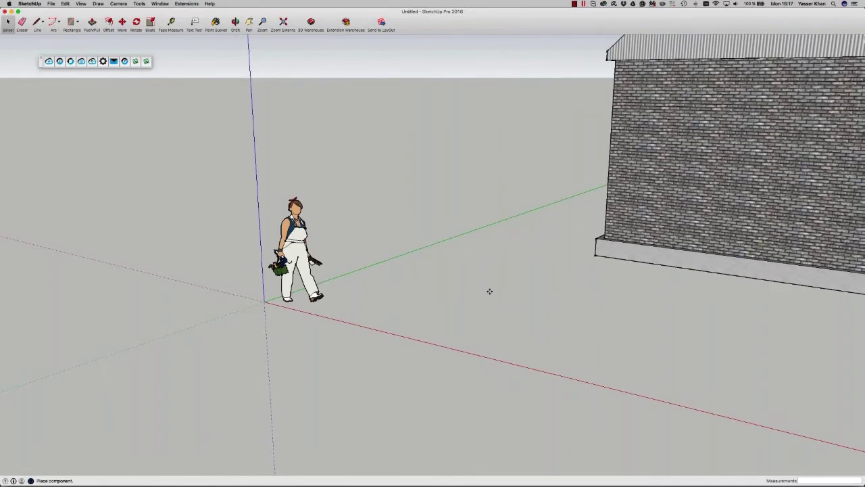
Place the shed at the origin, orbit to view its front, and select it.
left_click(265, 301)
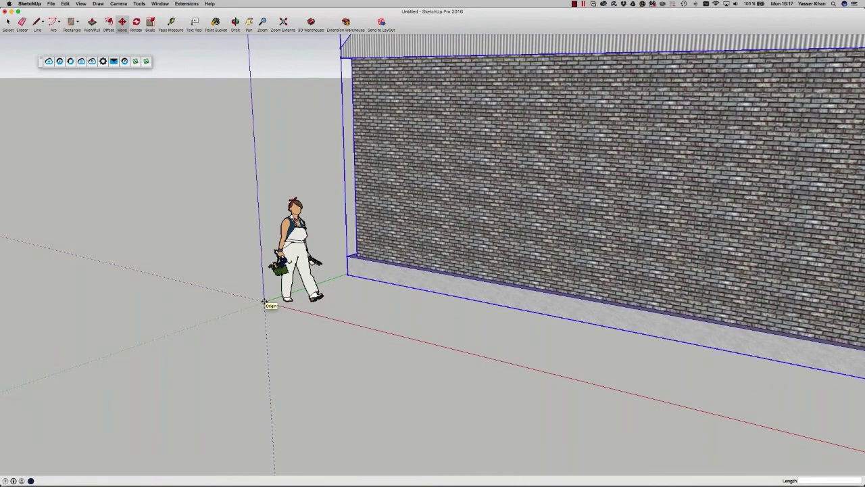
key("Escape")
scroll(260, 289, "up", 2)
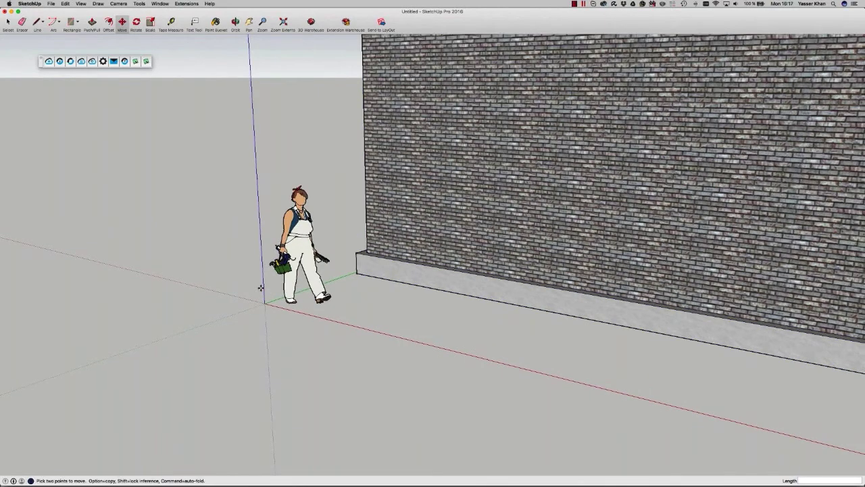
scroll(260, 289, "down", 5)
middle_click_drag(624, 331, 236, 321)
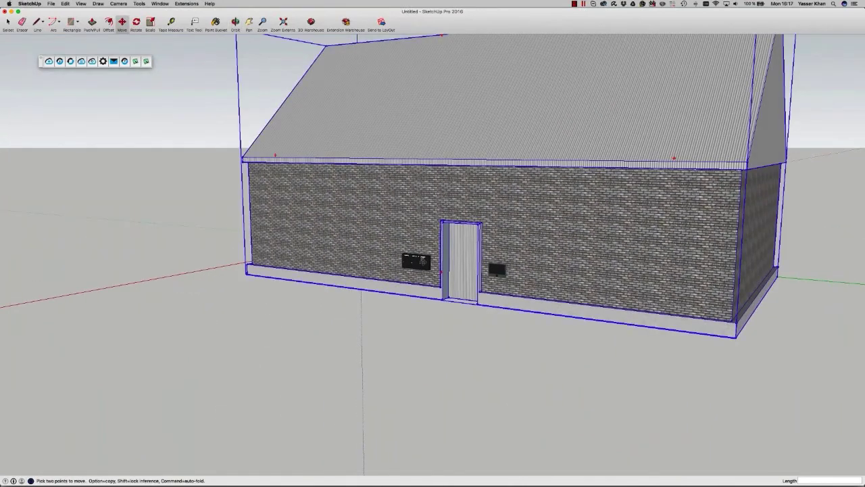
middle_click_drag(438, 362, 435, 318)
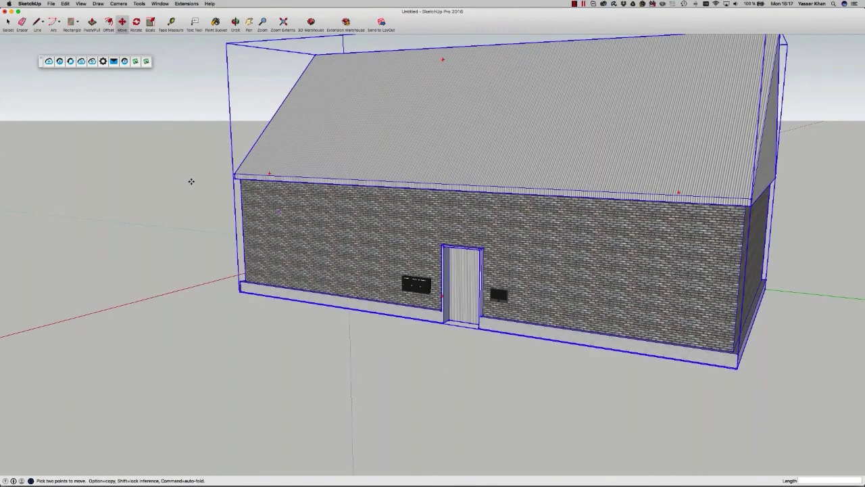
left_click(9, 22)
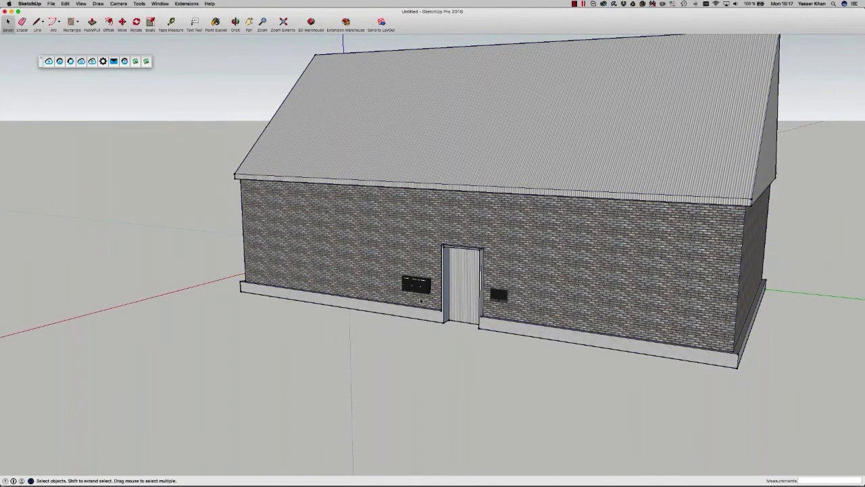
left_click(418, 285)
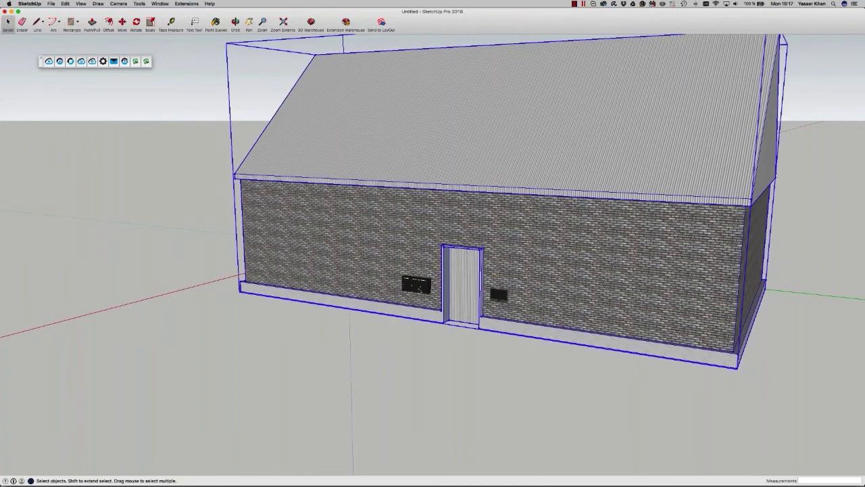
Explode the shed into parts, inspect the black panel, and reopen the BIMobject browser.
right_click(419, 289)
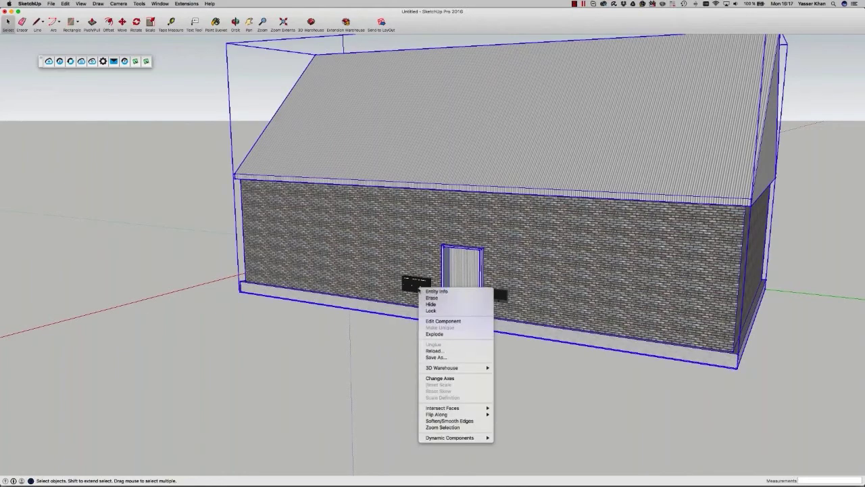
left_click(450, 334)
left_click(417, 351)
left_click(413, 287)
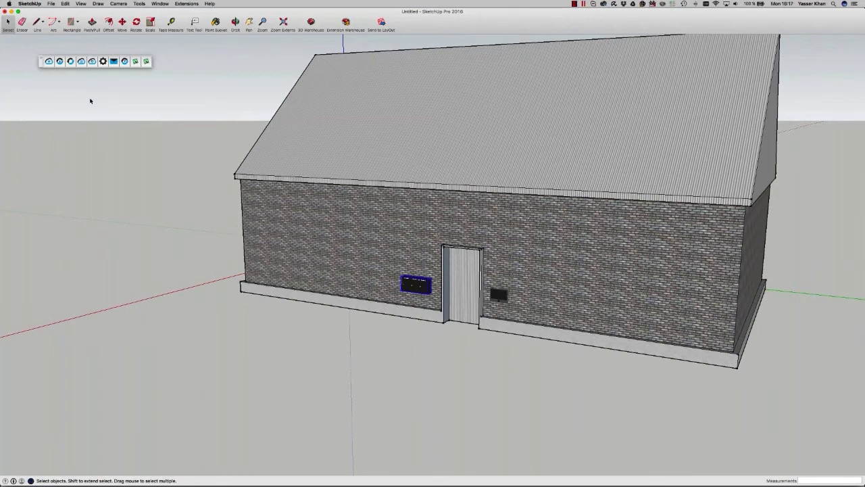
left_click(144, 212)
left_click(49, 62)
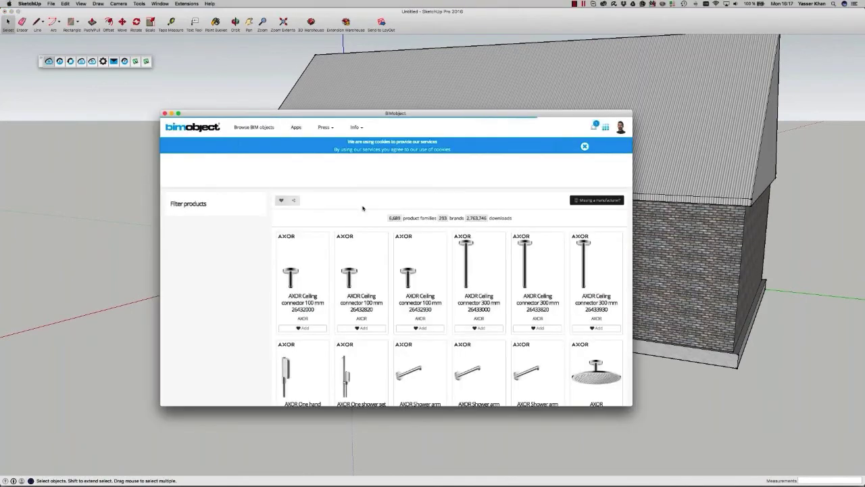
Search BIMobject for 'dinbox' and download the Våningsregister 3x2 A4 aluminium SketchUp file into the model.
type("din")
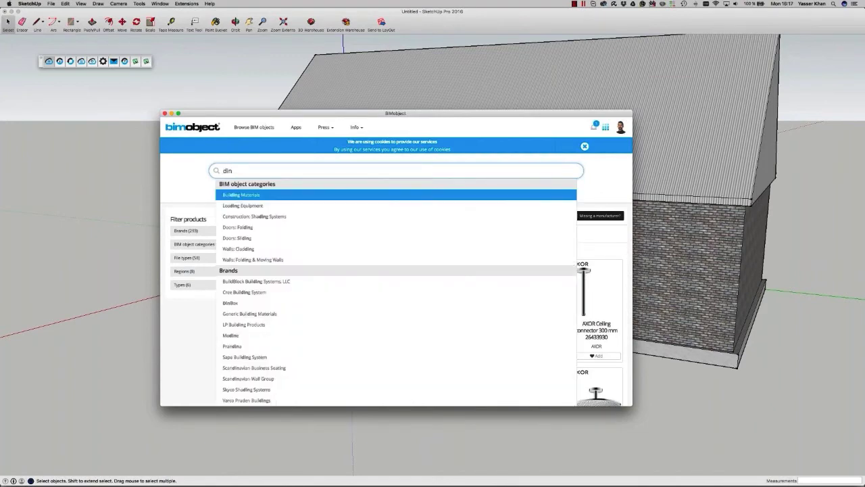
type("box")
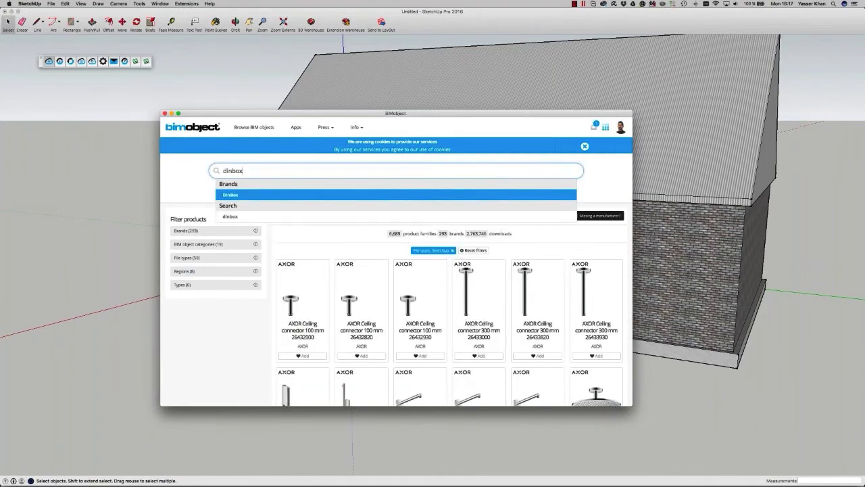
key("Return")
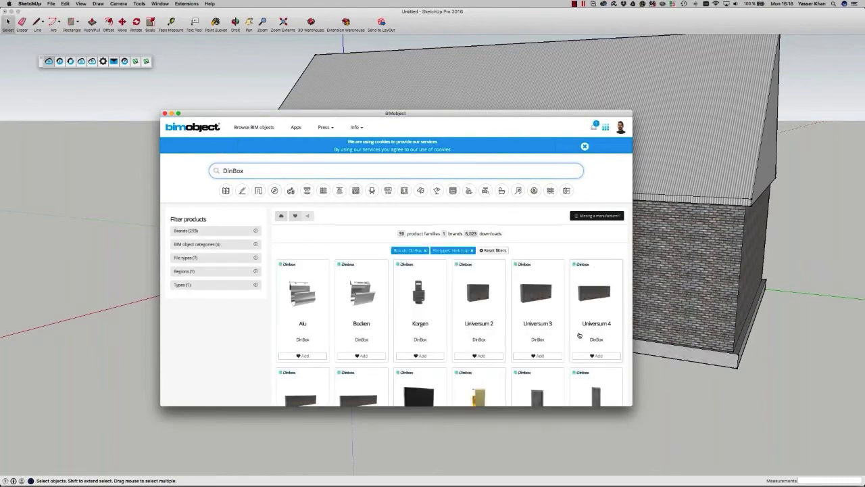
scroll(577, 334, "down", 6)
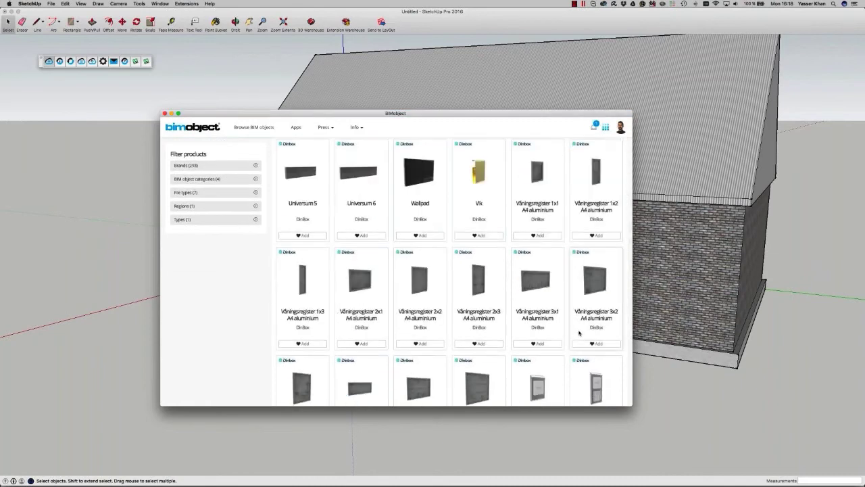
left_click(590, 287)
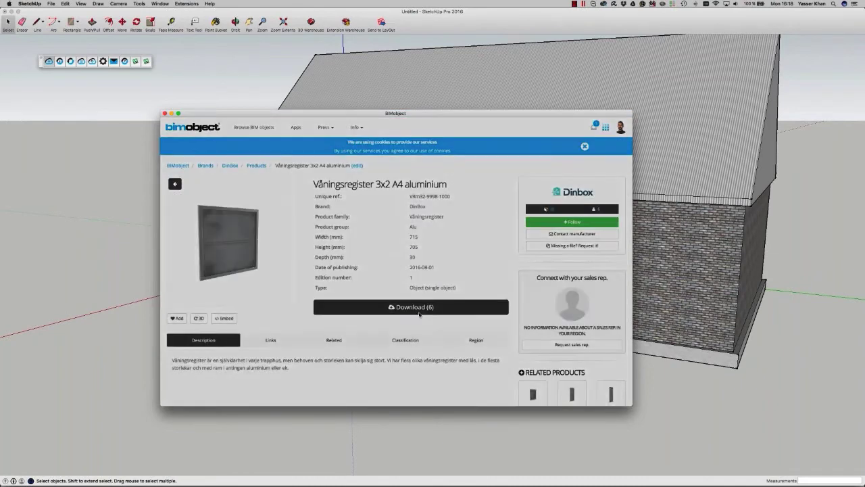
left_click(419, 312)
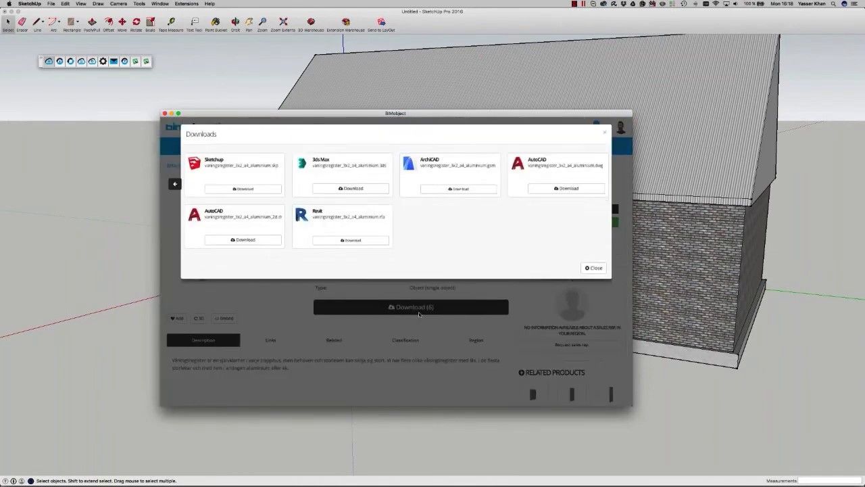
left_click(223, 192)
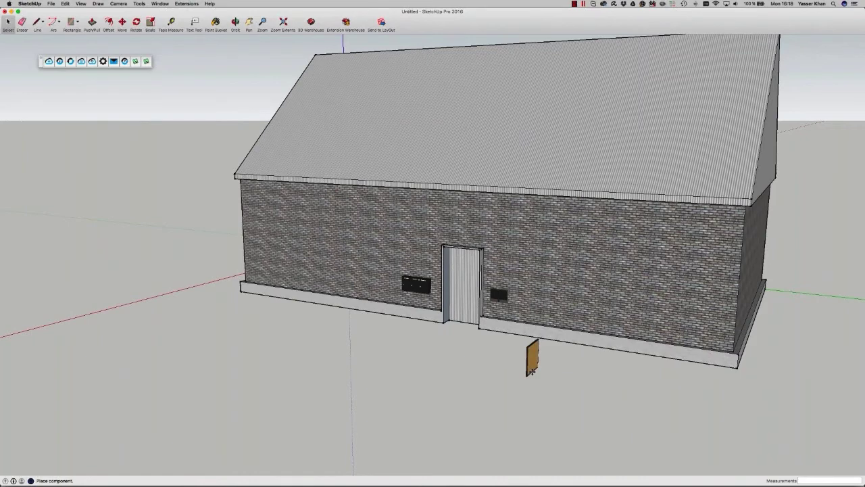
Place the orange Våningsregister panel in front of the shed and rotate it 90° upright.
left_click(531, 370)
key("m")
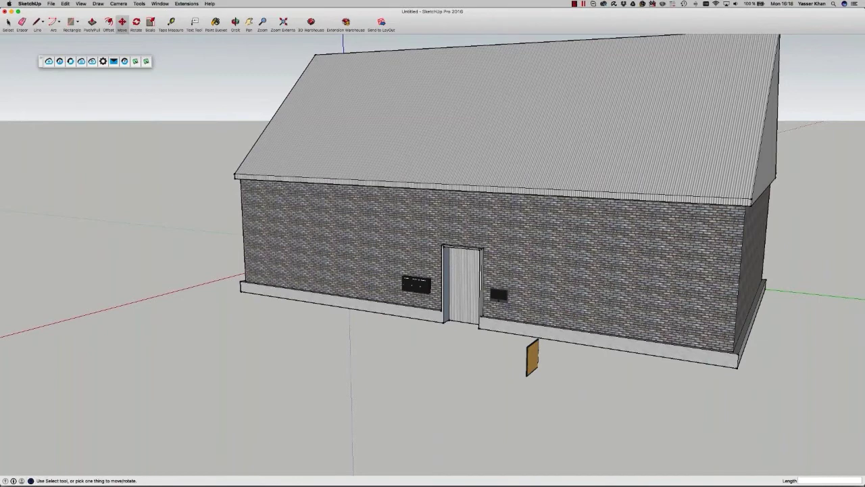
key("space")
left_click(537, 371)
left_click(137, 24)
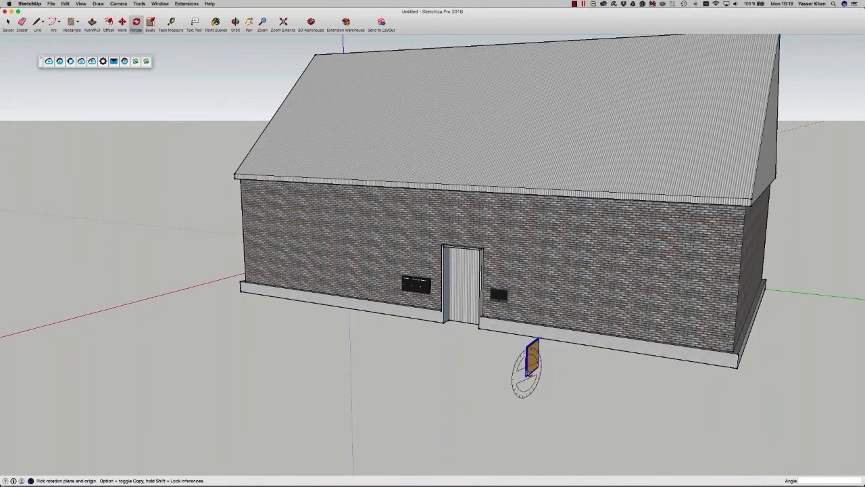
scroll(531, 370, "down", 2)
scroll(531, 370, "up", 5)
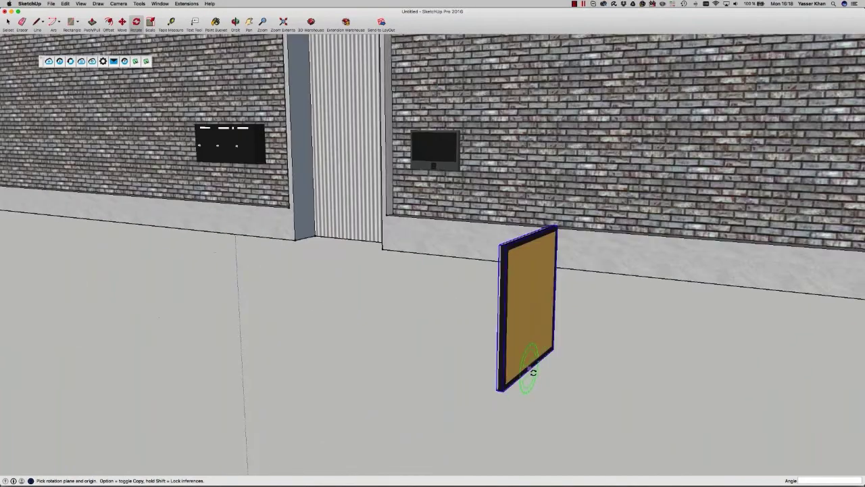
left_click(531, 370)
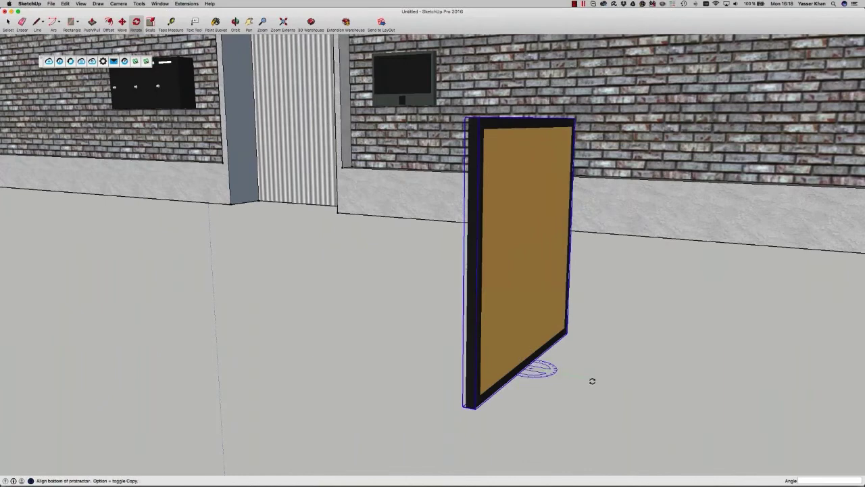
left_click(596, 380)
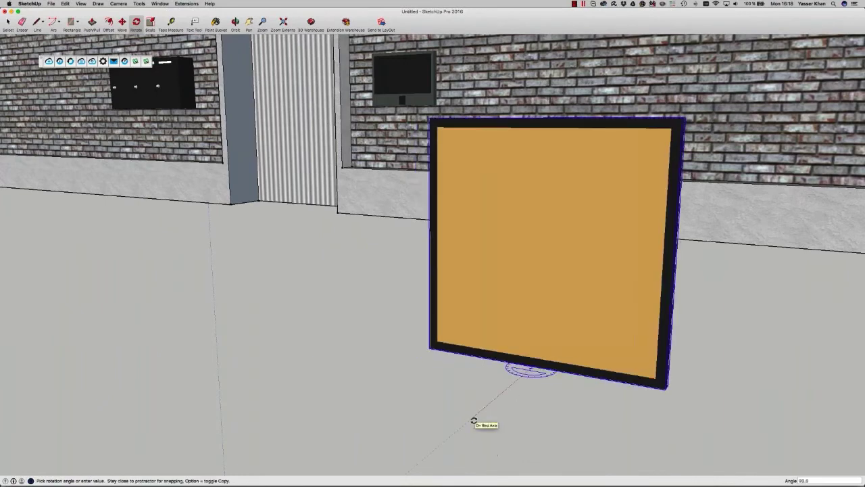
left_click(473, 420)
Move the upright panel onto the brick wall right of the doorway.
middle_click_drag(535, 411, 385, 377)
scroll(408, 381, "up", 5)
scroll(408, 380, "down", 6)
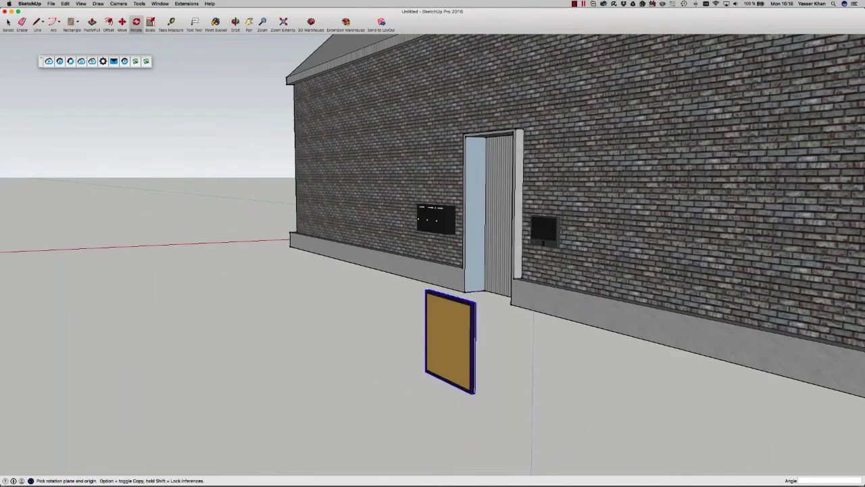
left_click(122, 21)
left_click(474, 393)
left_click(655, 274)
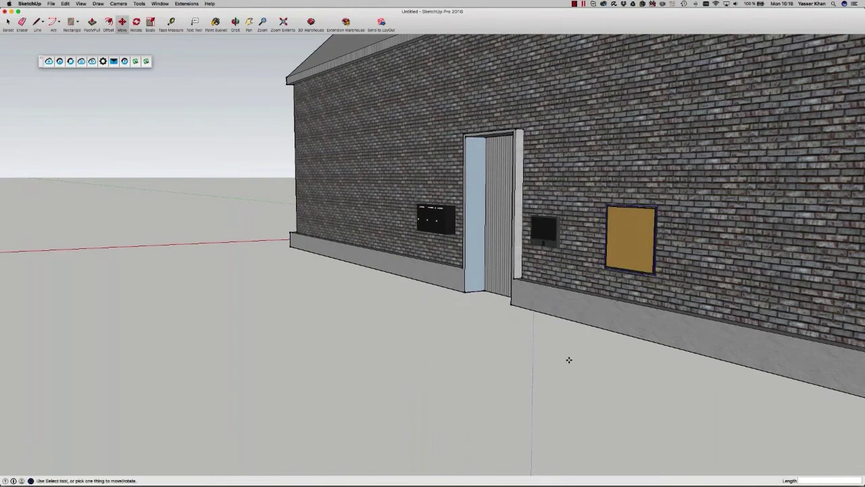
scroll(560, 365, "up", 2)
scroll(560, 365, "down", 4)
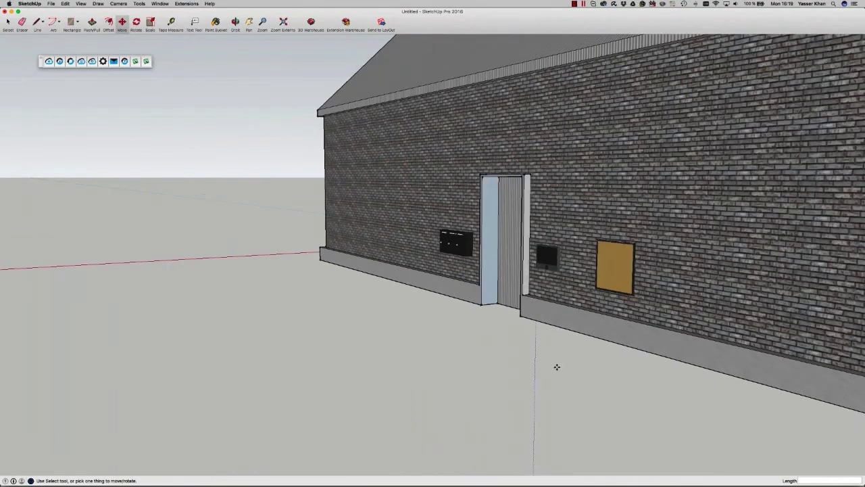
scroll(565, 370, "down", 1)
Orbit around the building and select the black mailbox on the wall.
key("o")
left_click_drag(566, 371, 626, 409)
key("m")
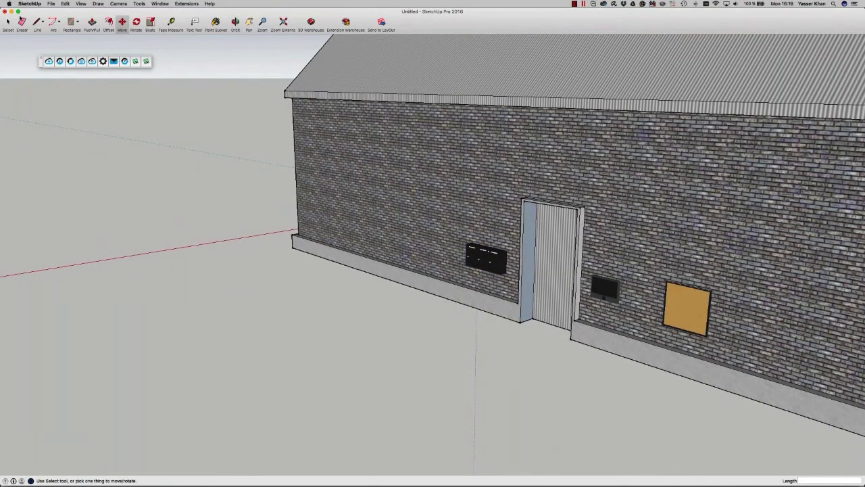
key("space")
left_click(493, 262)
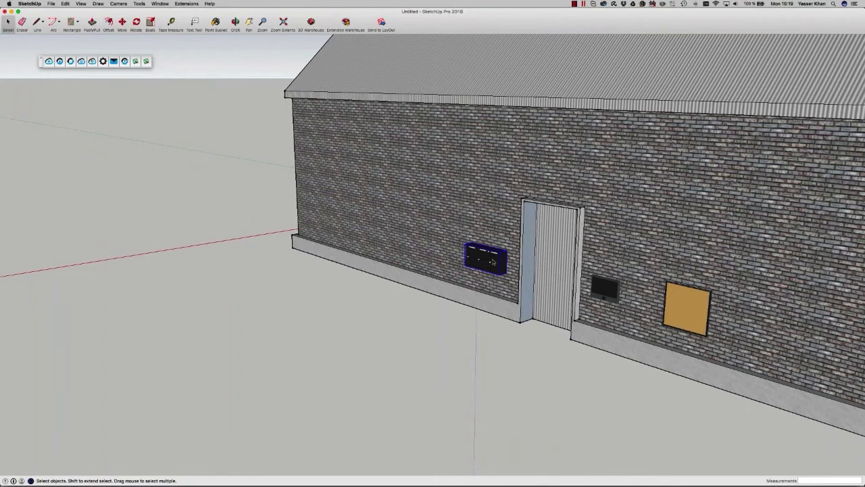
Show the Universum 3 mailbox's BIMobject details and review its Links, Related, Classification and Region tabs.
left_click(60, 62)
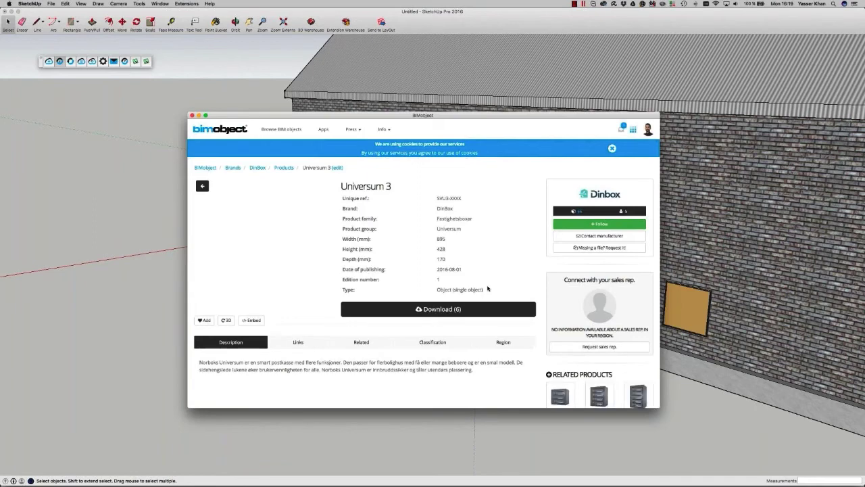
scroll(374, 327, "down", 1)
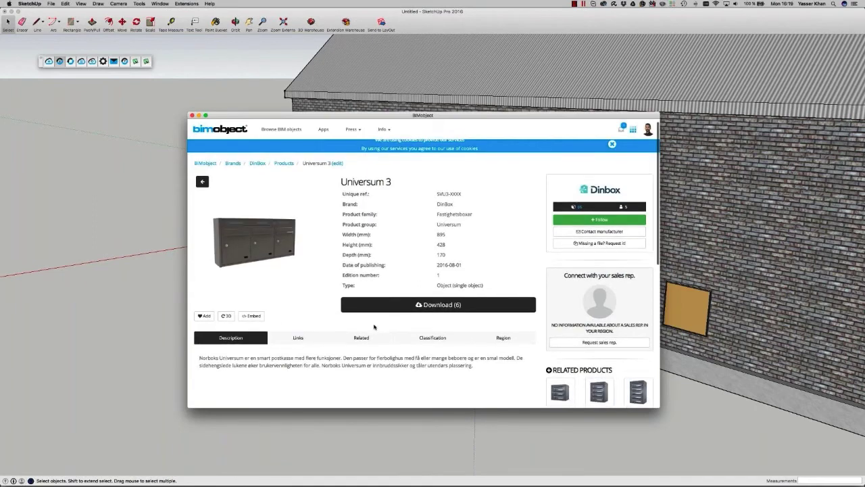
left_click(613, 144)
left_click(300, 321)
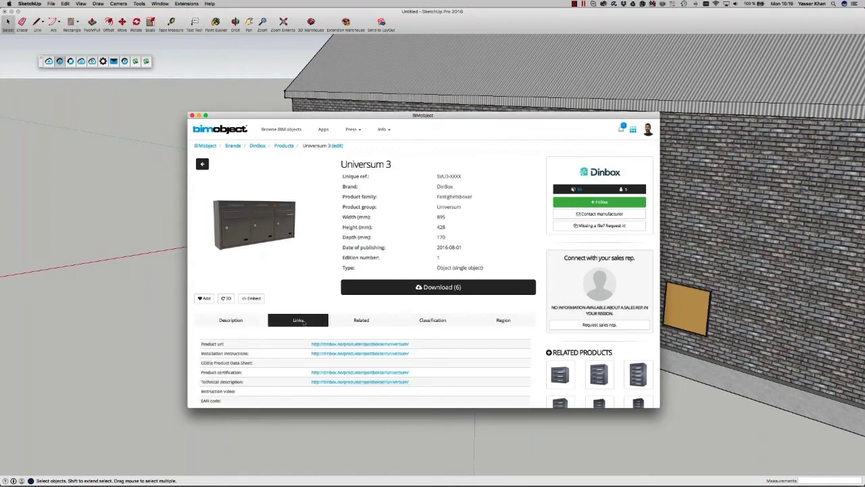
left_click(360, 327)
left_click(459, 325)
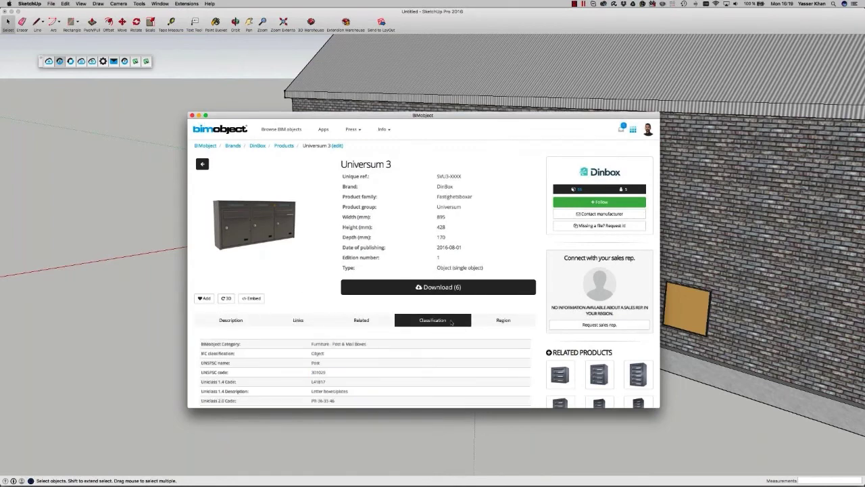
left_click(510, 319)
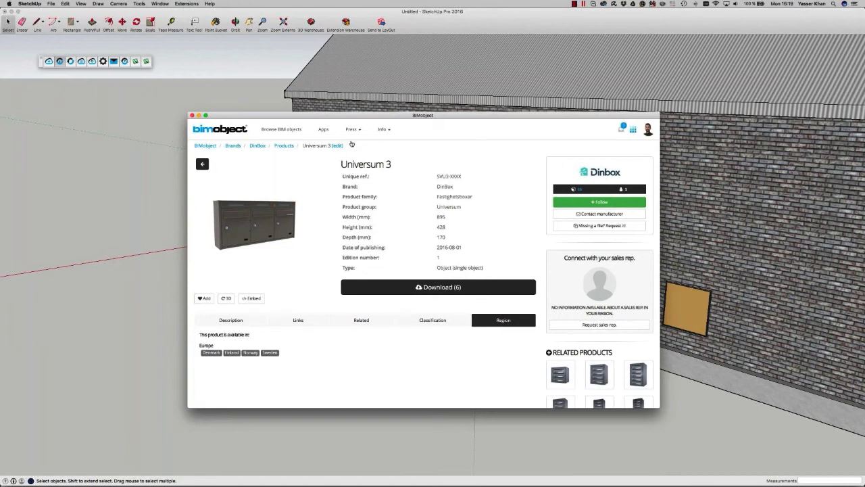
Close the Universum 3 details window, reframe the view on the gable end, and reselect the mailbox.
left_click(192, 116)
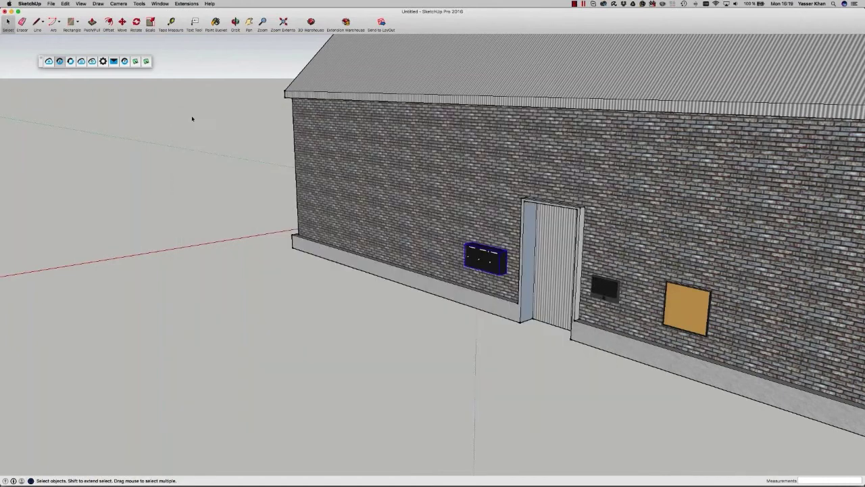
left_click(492, 348)
scroll(492, 348, "down", 6)
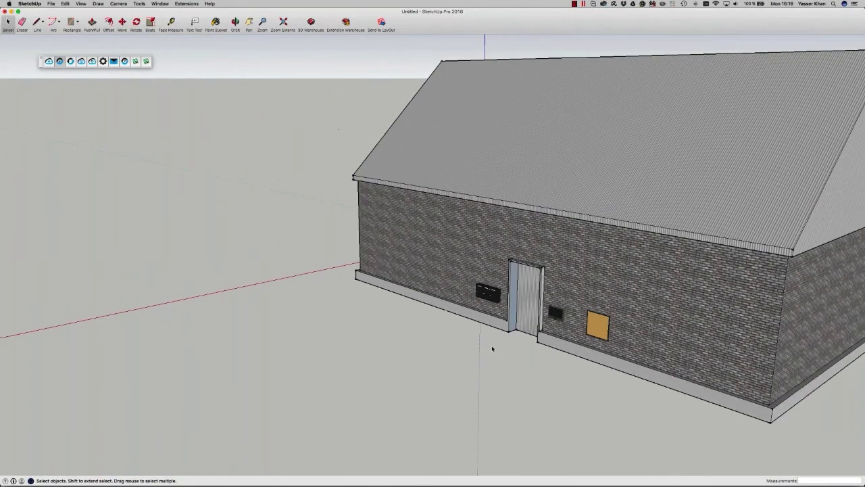
middle_click_drag(508, 372, 421, 361)
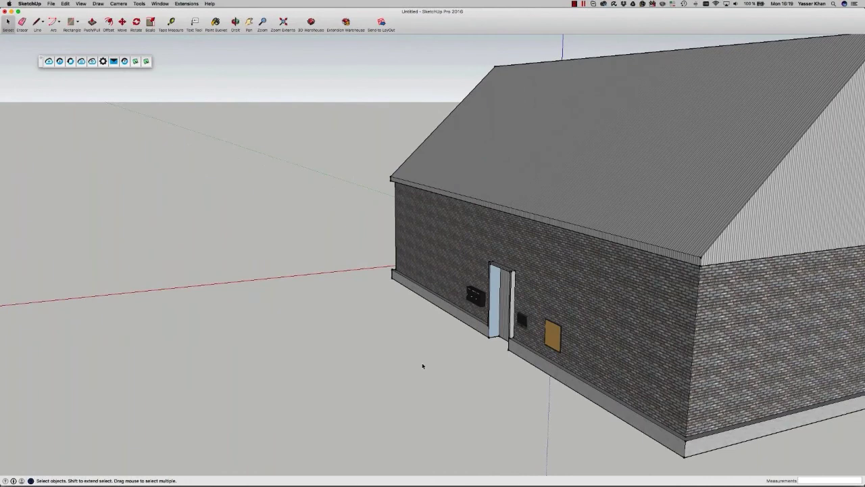
middle_click_drag(423, 365, 502, 349)
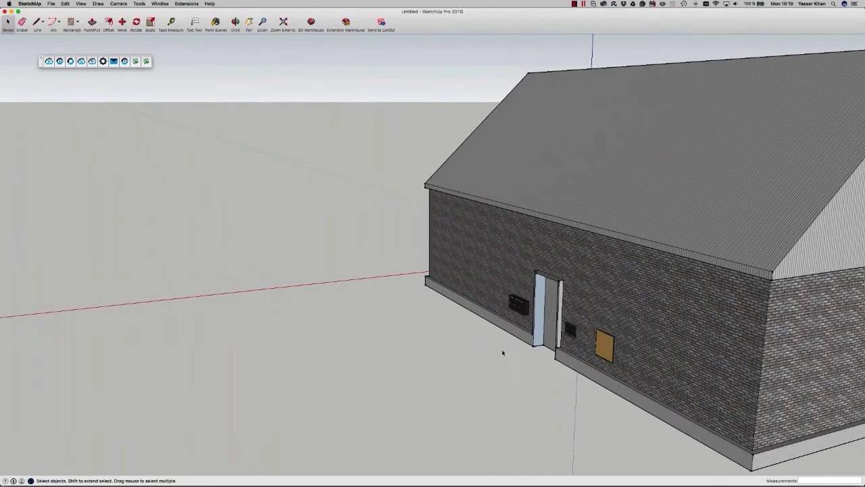
left_click(521, 309)
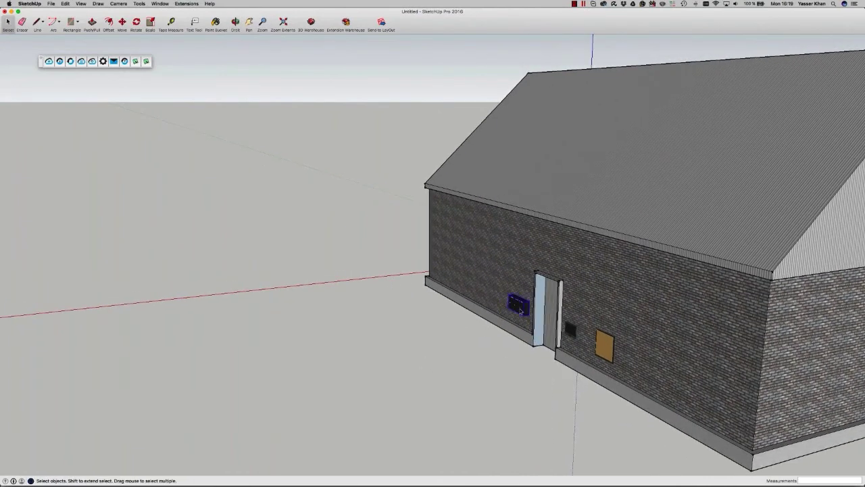
Update Universum 3 and all its instances to the latest BIMobject properties, then reselect the mailbox.
left_click(70, 62)
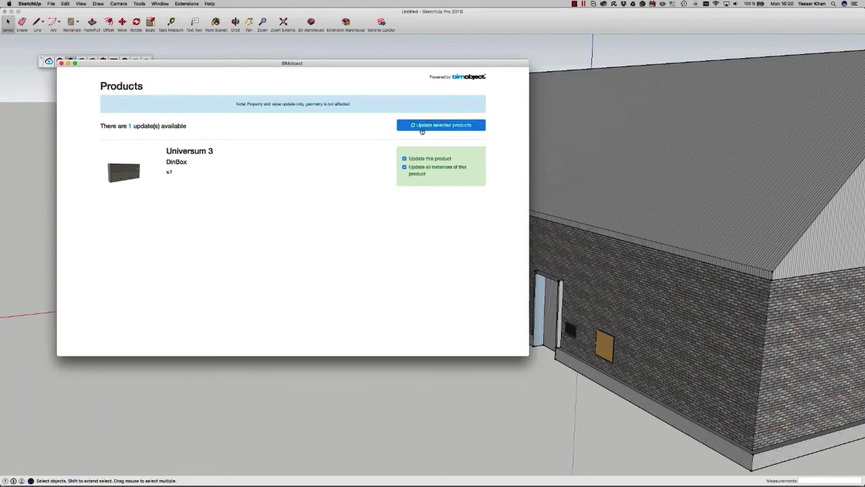
left_click(456, 129)
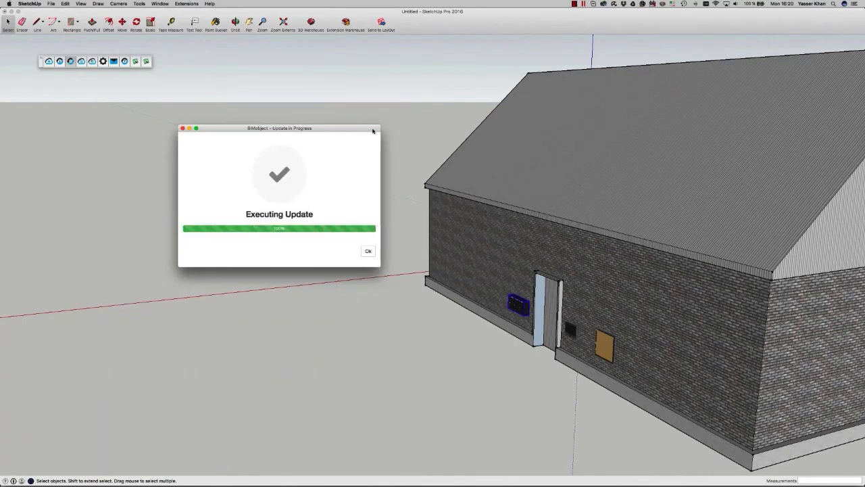
left_click(368, 252)
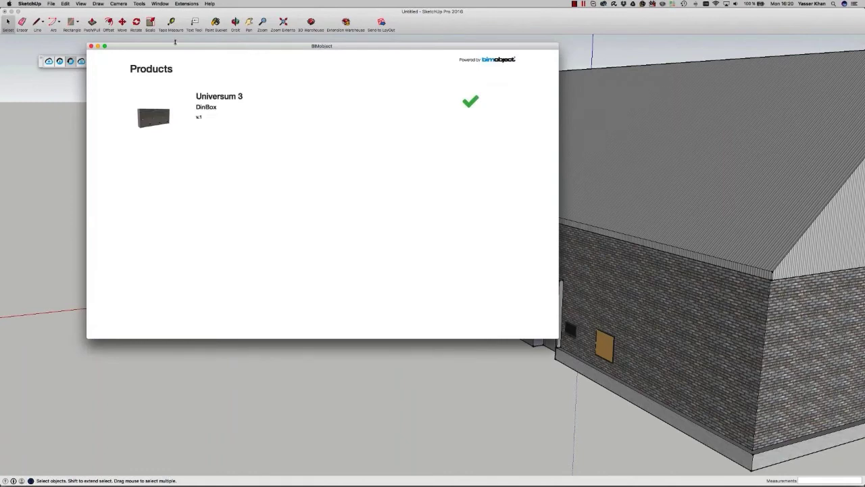
left_click(91, 46)
left_click(122, 162)
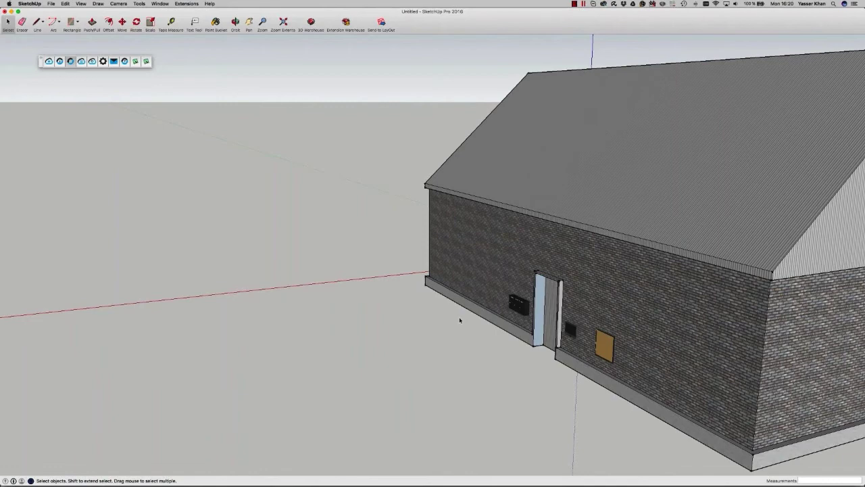
left_click(517, 303)
Add the UK.COBie.Type property set to the Universum 3 mailbox.
left_click(81, 62)
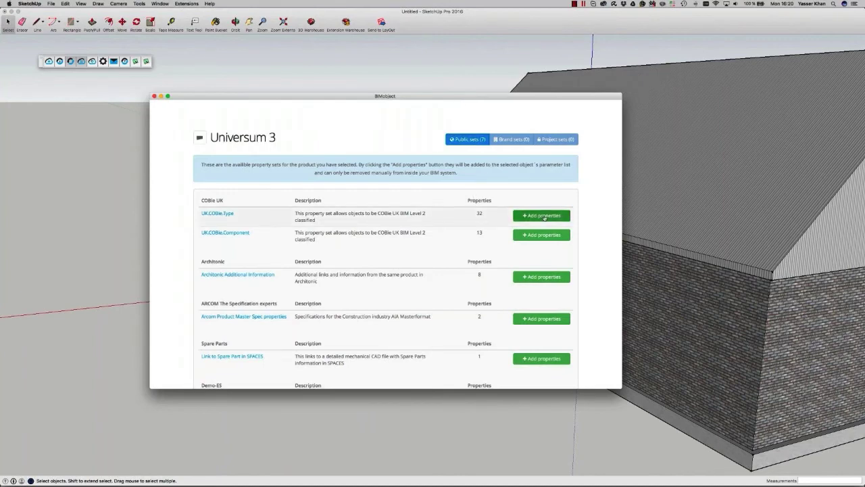
left_click(544, 215)
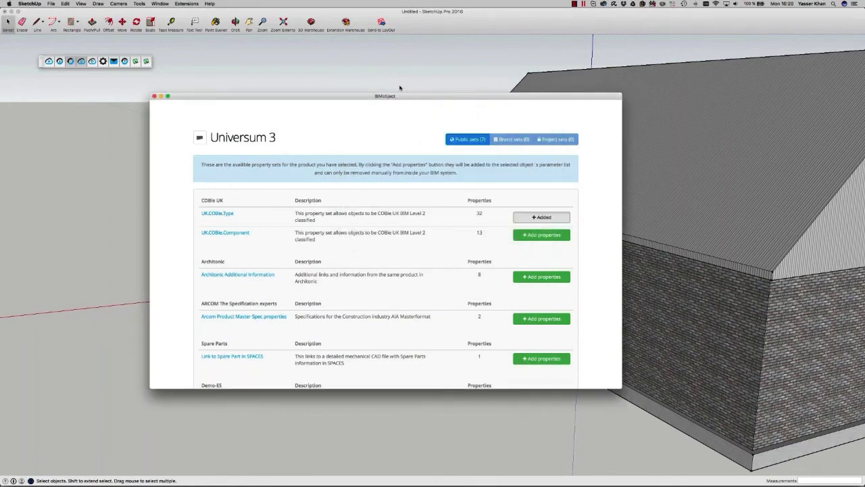
left_click(155, 97)
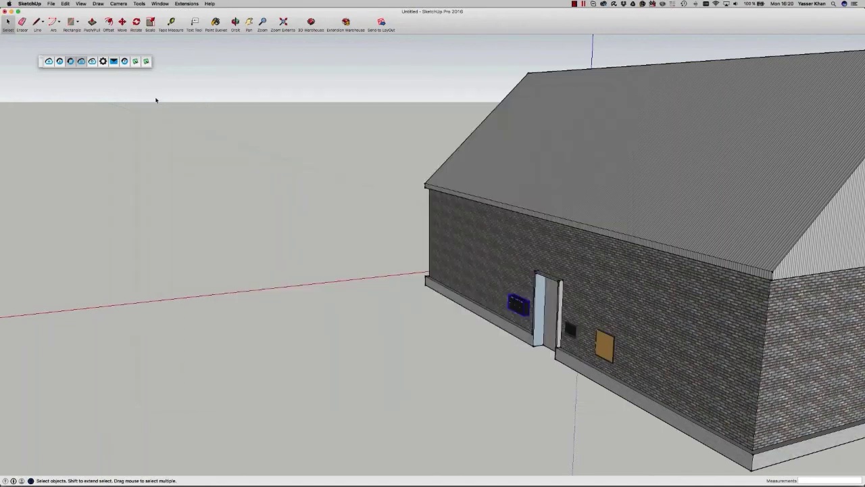
Open the mailbox's Dynamic Components > Component Options from its context menu.
right_click(523, 308)
mouse_move(582, 457)
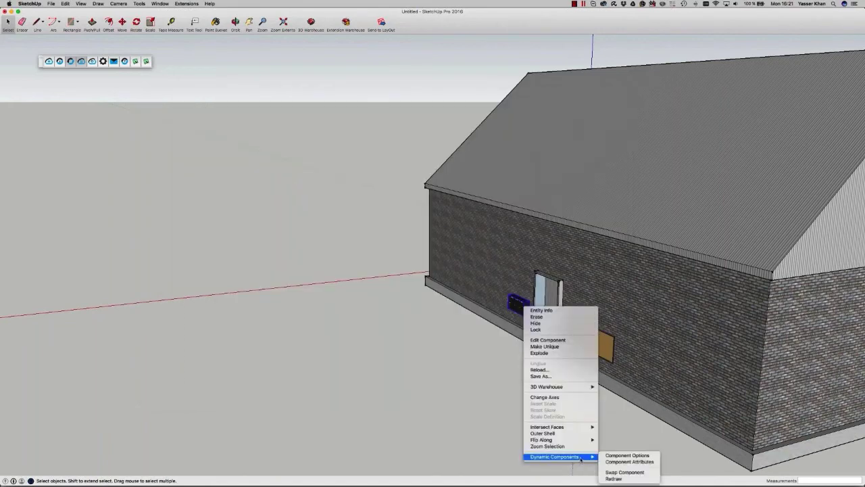
left_click(623, 457)
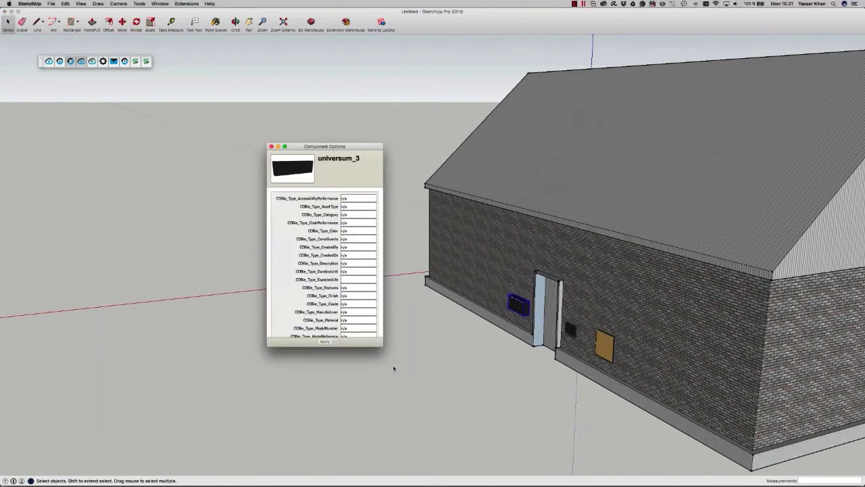
Enlarge the universum_3 Component Options, scroll through all COBie and bo_ fields, then close it.
left_click_drag(381, 345, 534, 451)
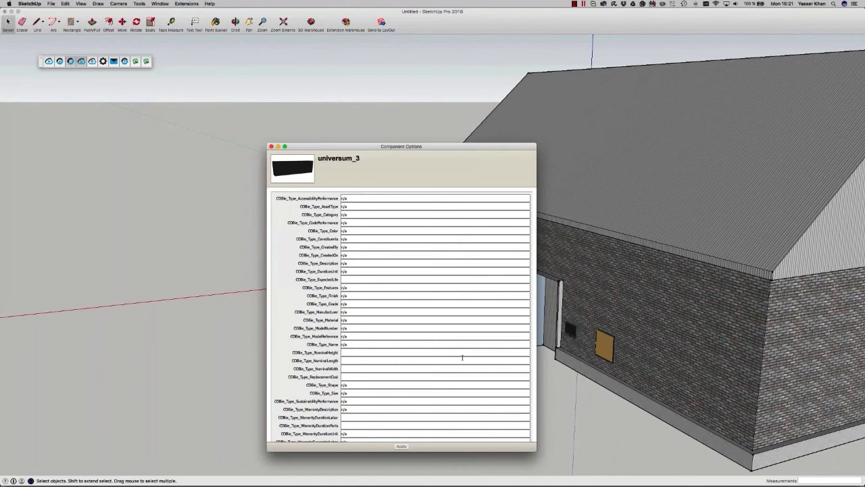
scroll(462, 357, "down", 5)
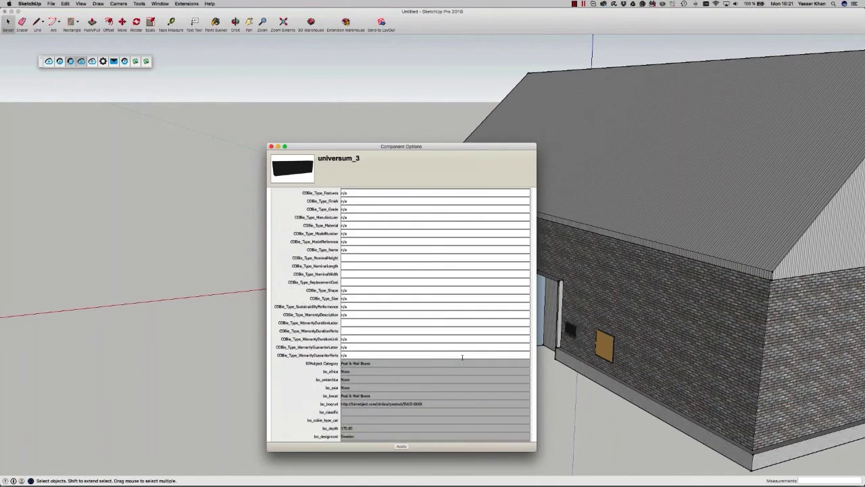
scroll(456, 338, "down", 4)
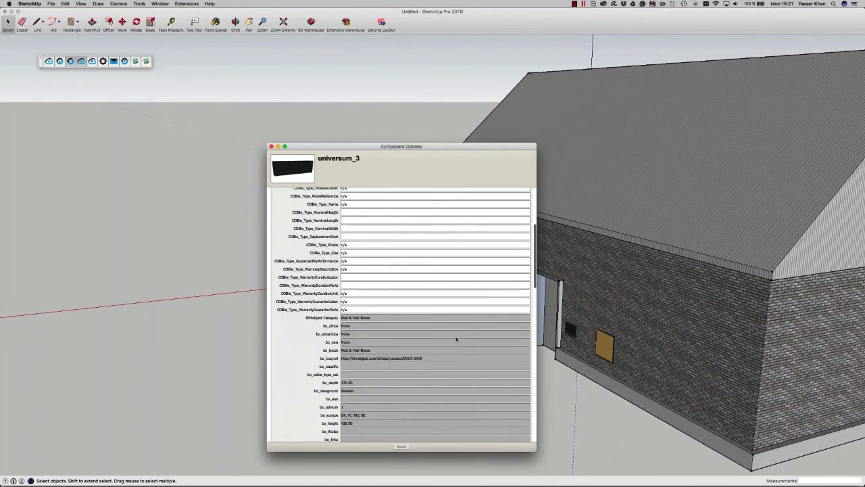
scroll(456, 338, "down", 10)
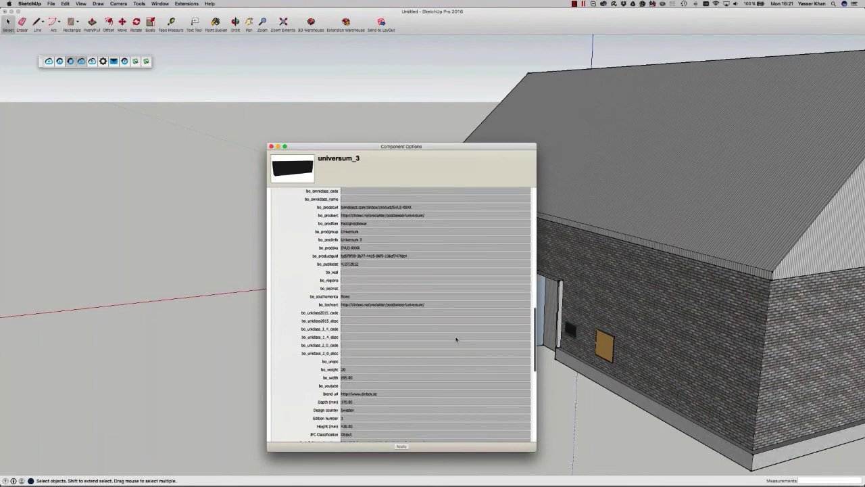
scroll(417, 309, "down", 2)
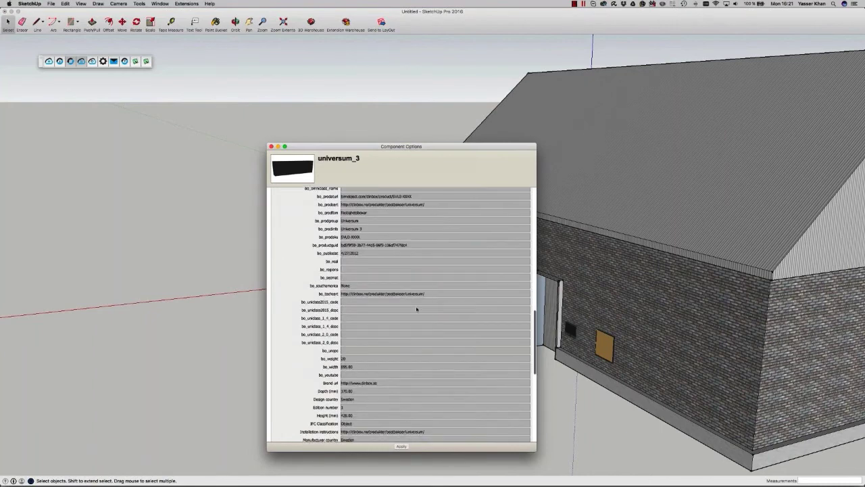
scroll(416, 309, "down", 6)
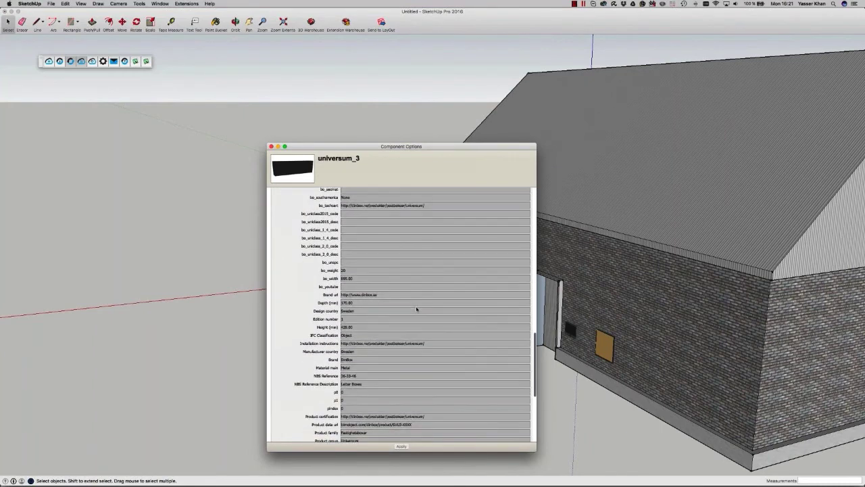
scroll(417, 309, "down", 5)
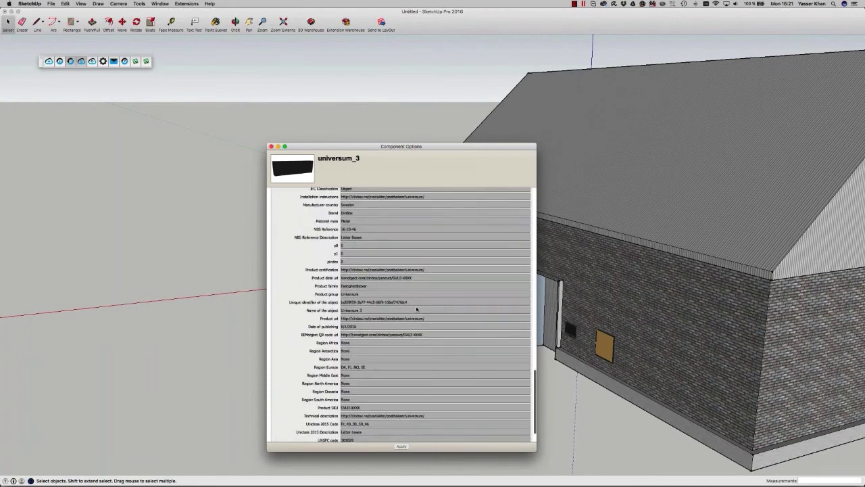
scroll(417, 309, "up", 15)
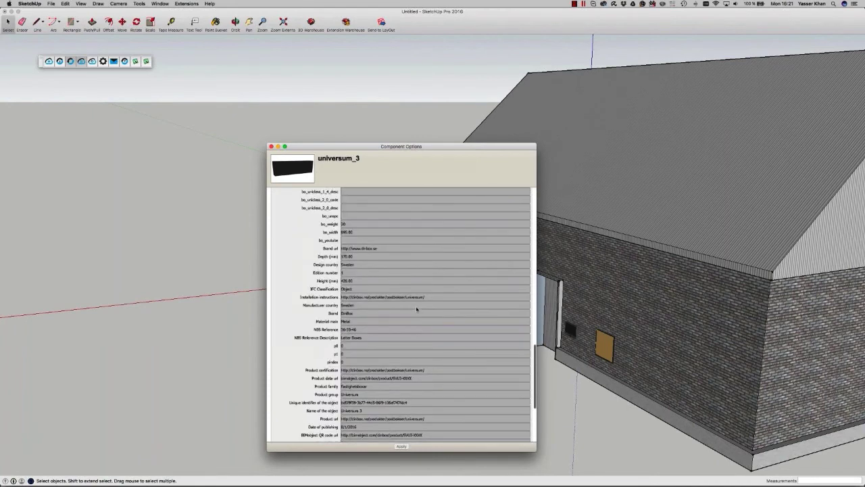
scroll(417, 309, "up", 8)
scroll(416, 309, "down", 10)
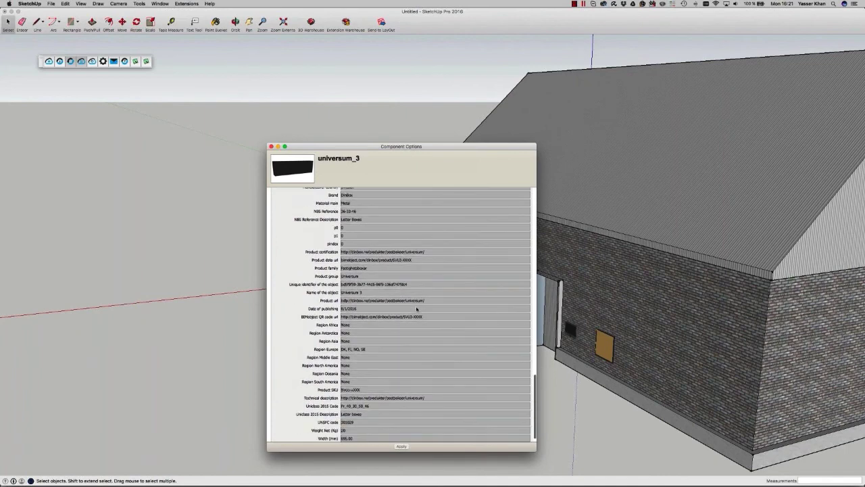
scroll(416, 309, "down", 2)
scroll(416, 309, "up", 5)
scroll(416, 308, "up", 5)
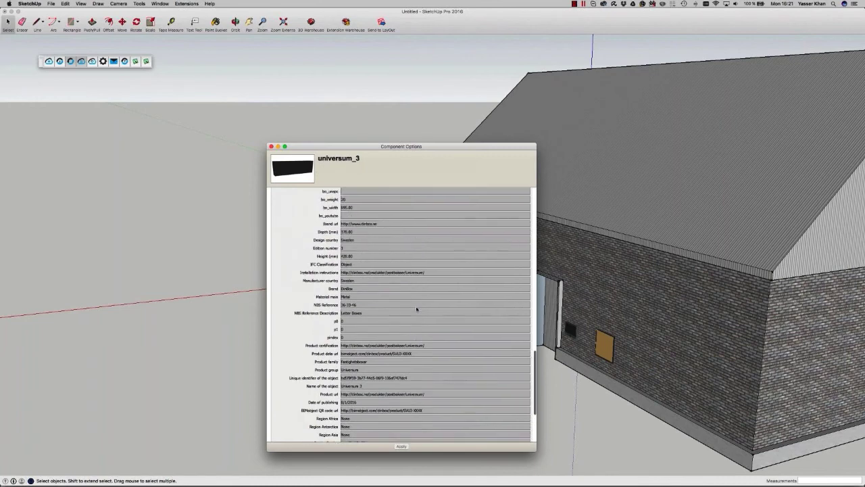
scroll(416, 309, "up", 6)
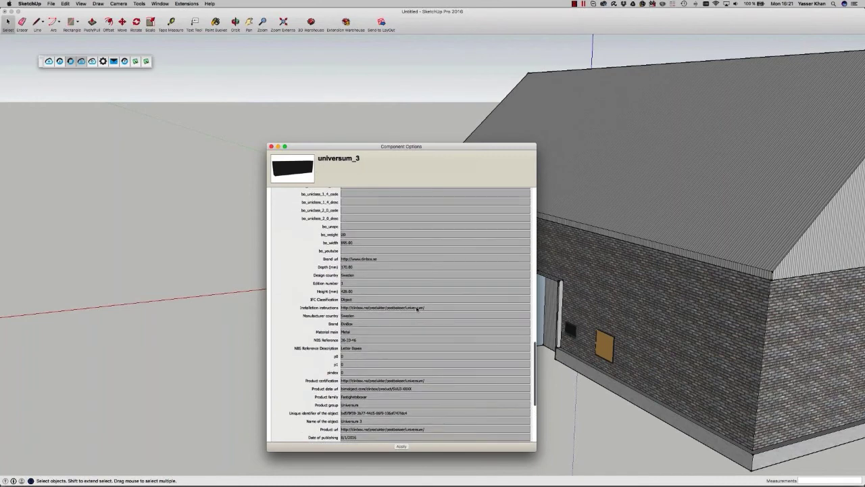
scroll(416, 309, "up", 5)
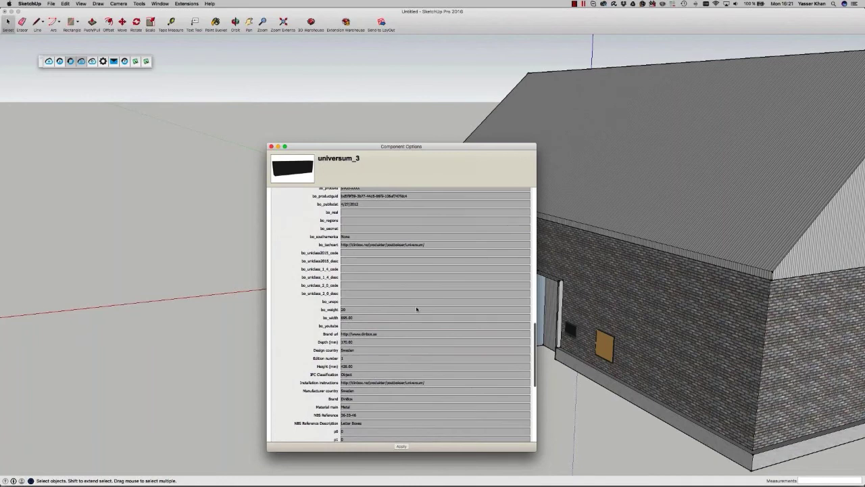
scroll(416, 309, "up", 3)
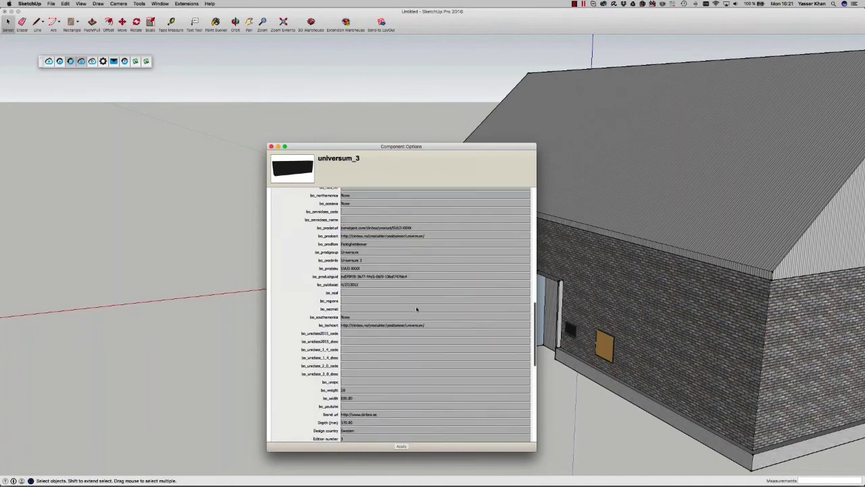
scroll(416, 309, "up", 3)
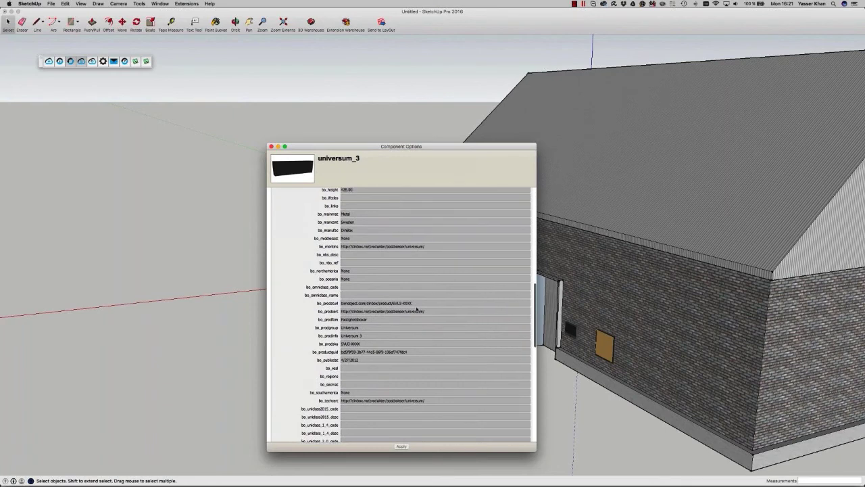
scroll(416, 309, "up", 8)
scroll(416, 309, "up", 2)
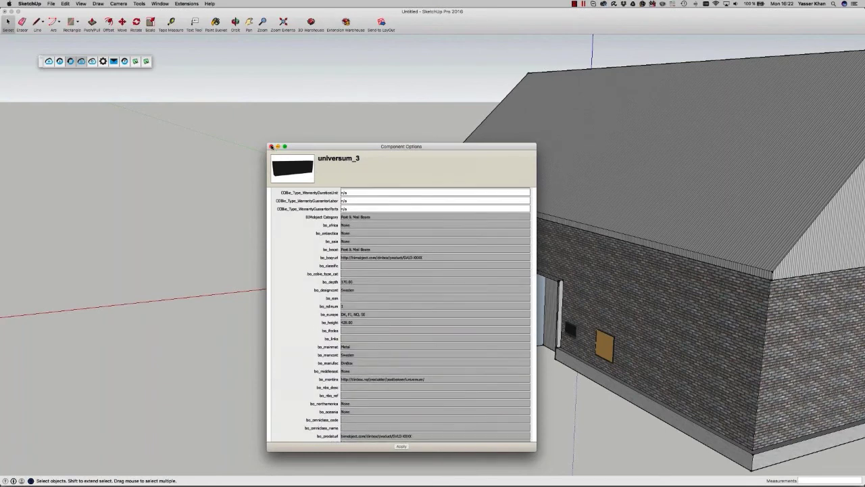
left_click(271, 146)
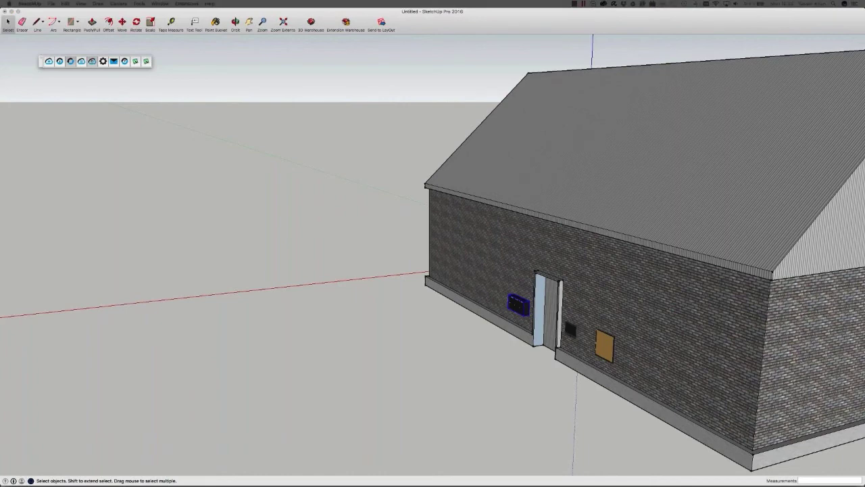
Confirm the BIMobject properties are up to date, close BIMobject Mail, and open the BIMobject help page.
left_click(92, 60)
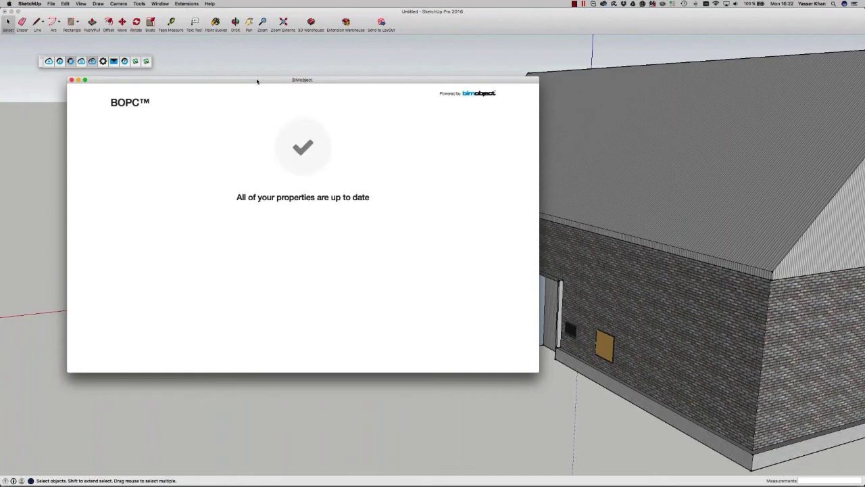
left_click(70, 80)
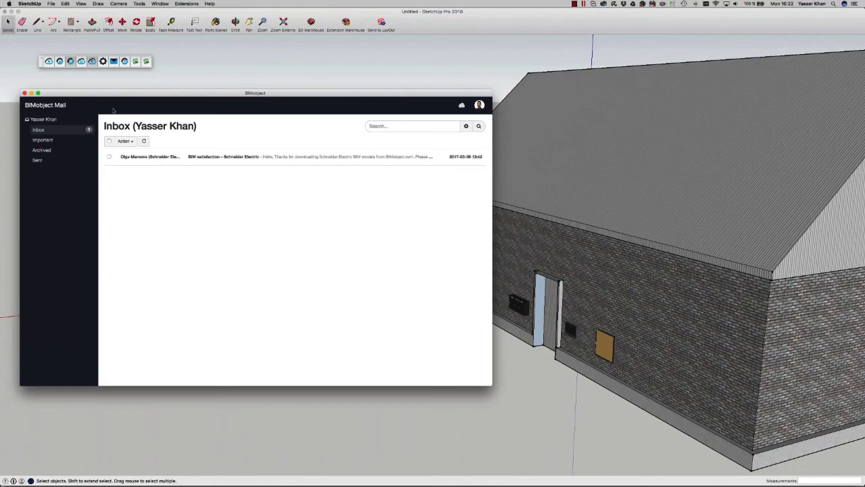
left_click(25, 92)
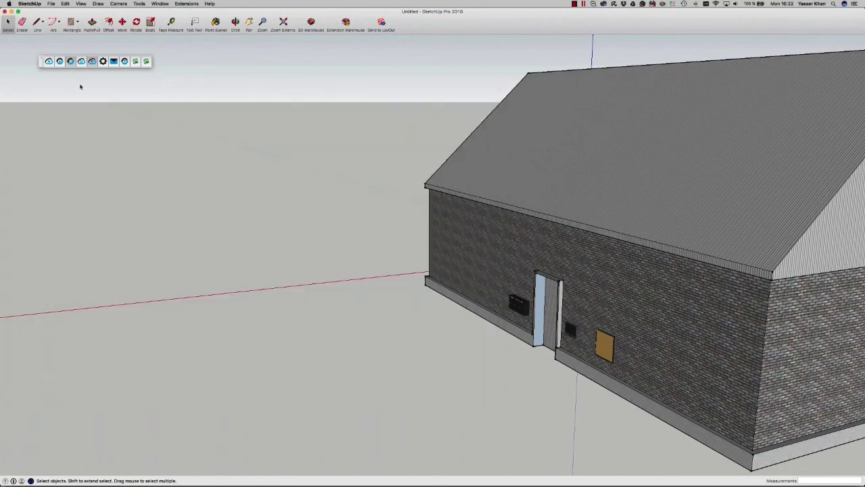
left_click(125, 62)
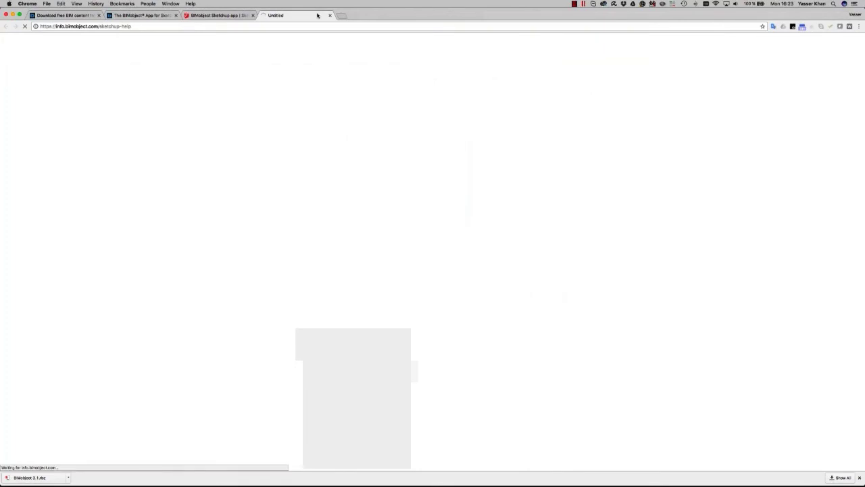